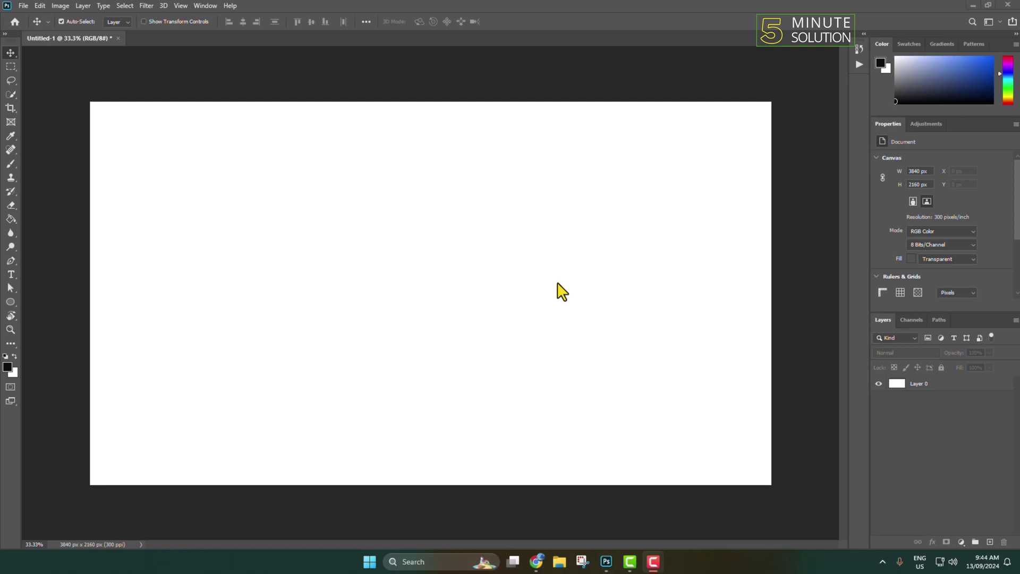
- Select Layer 0, the white 3840 × 2160 canvas layer, in the Layers panel
left_click(918, 387)
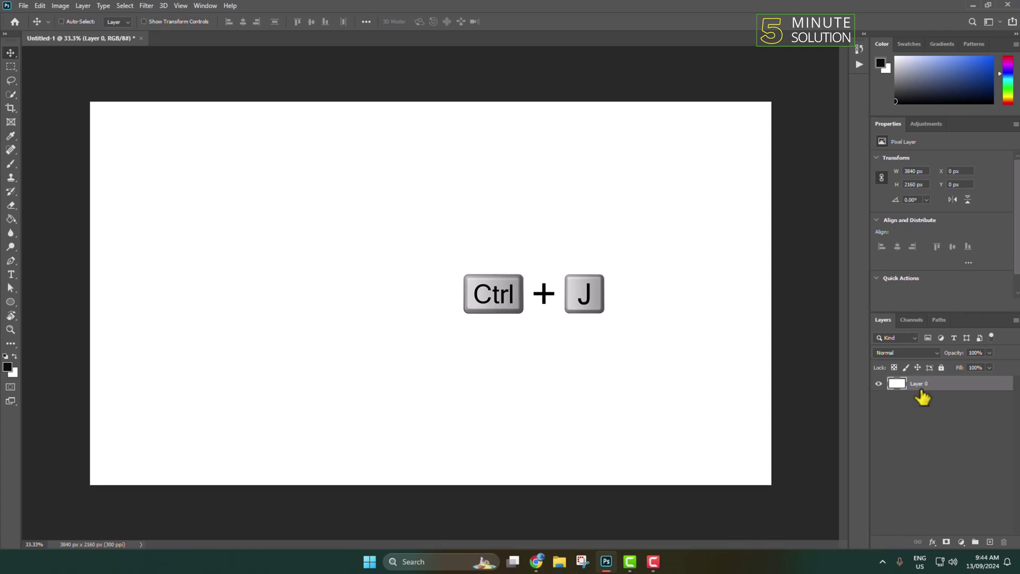
- Duplicate Layer 0 six times with Ctrl+J, hide all six copies, and reselect Layer 0
key("ctrl+j")
key("ctrl+j")
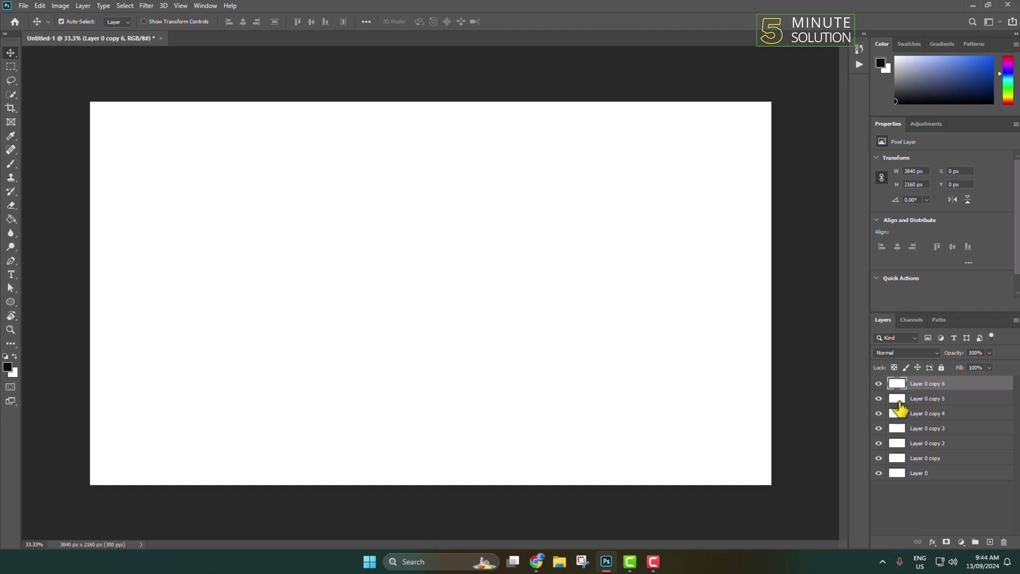
left_click_drag(878, 384, 879, 458)
left_click(924, 474)
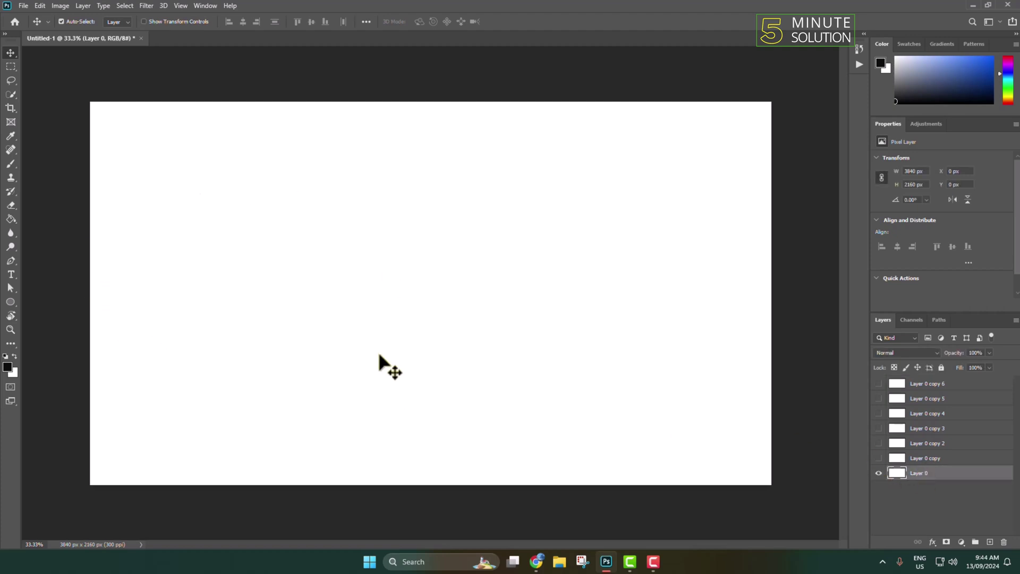
- With the Ellipse tool chosen, set the foreground colour to a bright pure blue
left_click(10, 301)
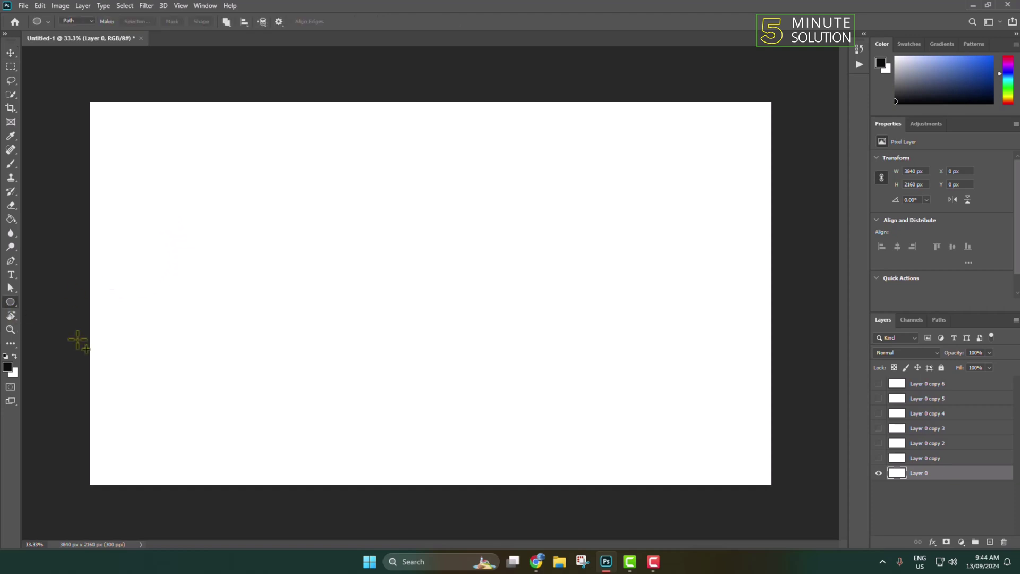
left_click(8, 366)
type("1d59d1")
left_click_drag(787, 199, 811, 182)
left_click(910, 179)
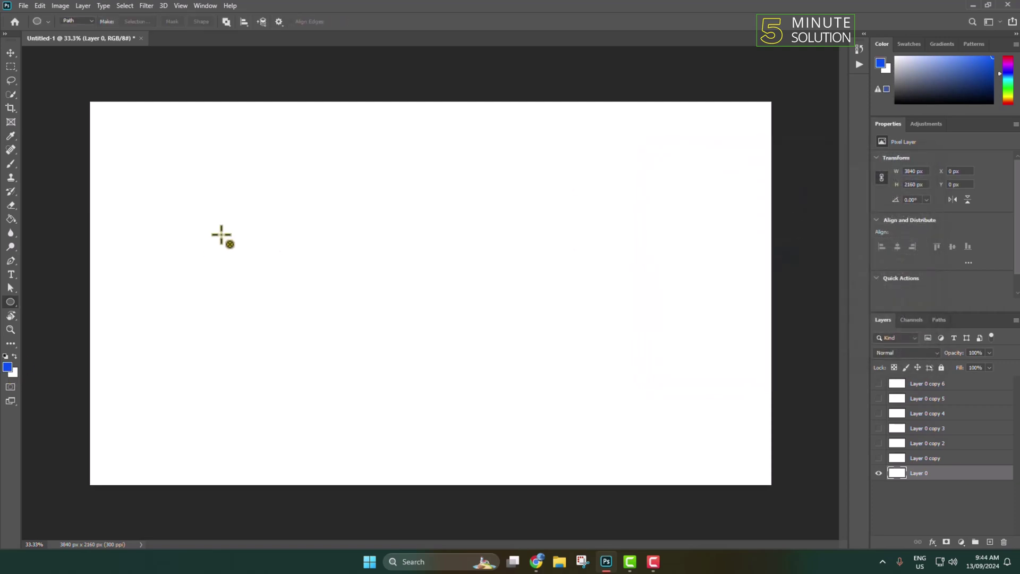
- Draw a circle on the left of the canvas, fill it solid blue, and deselect it
left_click_drag(242, 216, 323, 368)
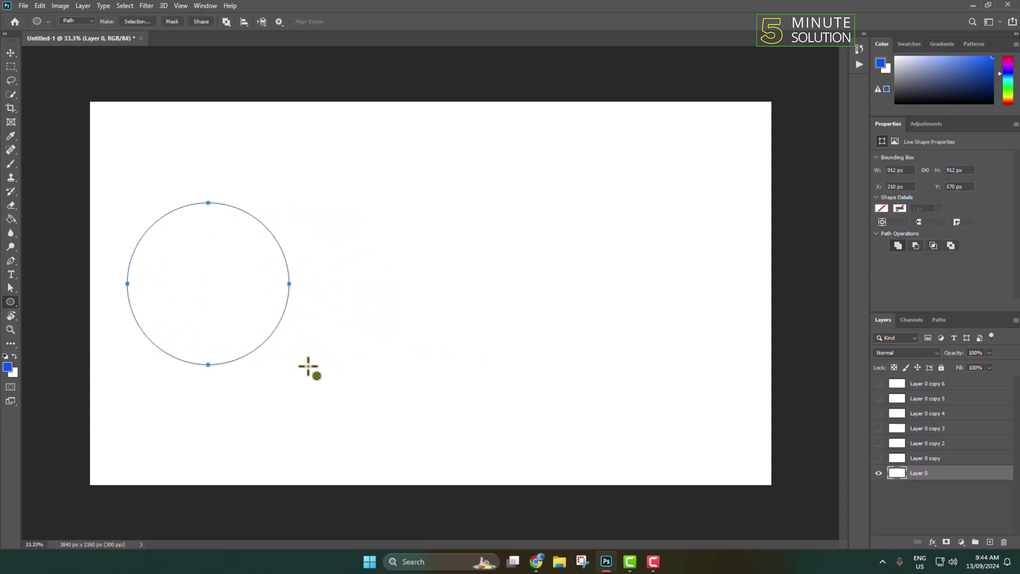
key("ctrl+Return")
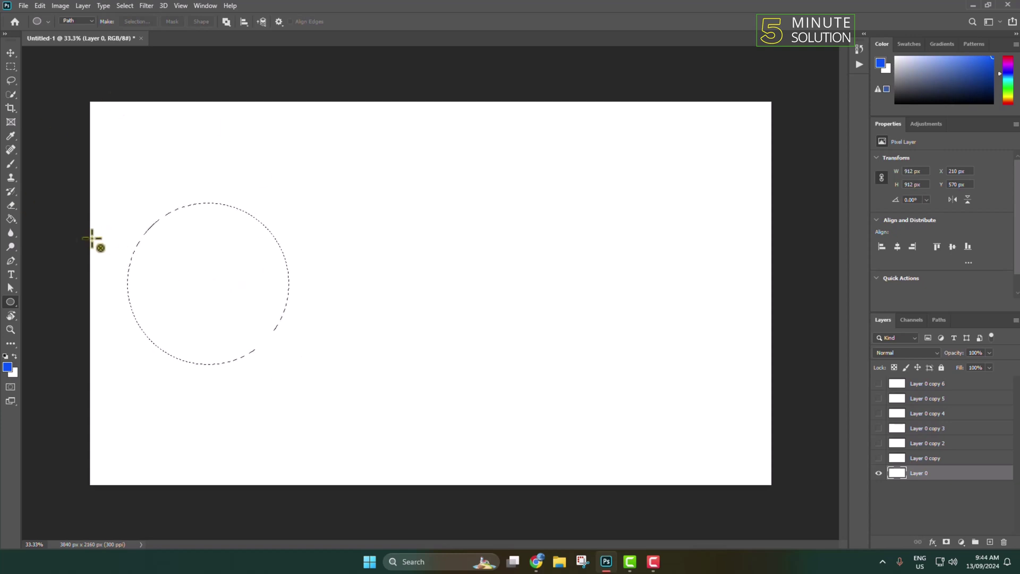
left_click(10, 222)
left_click(194, 295)
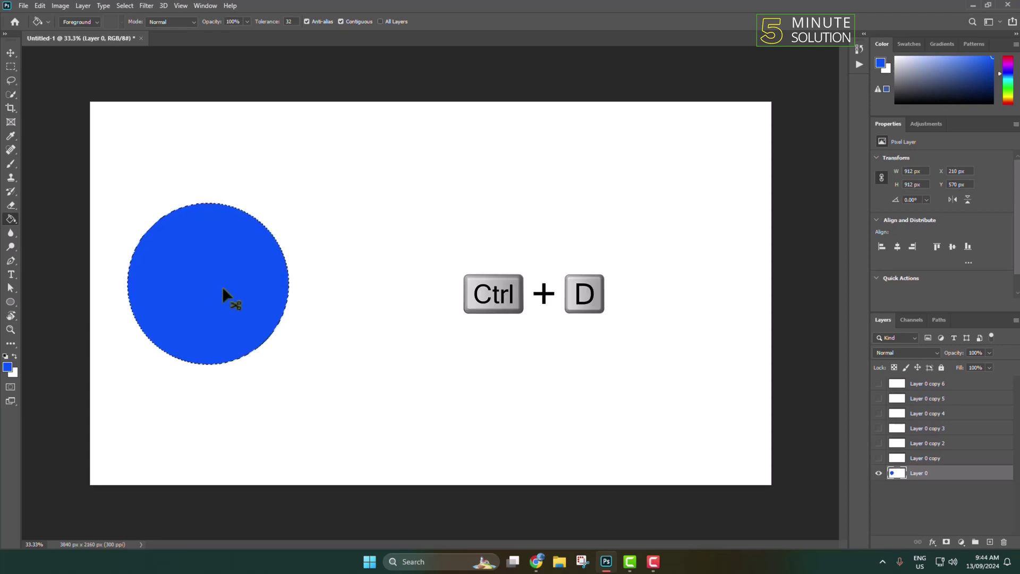
key("ctrl+d")
key("v")
mouse_move(222, 286)
left_mouse_down()
mouse_move(245, 282)
mouse_move(238, 287)
left_mouse_up()
key("ctrl+z")
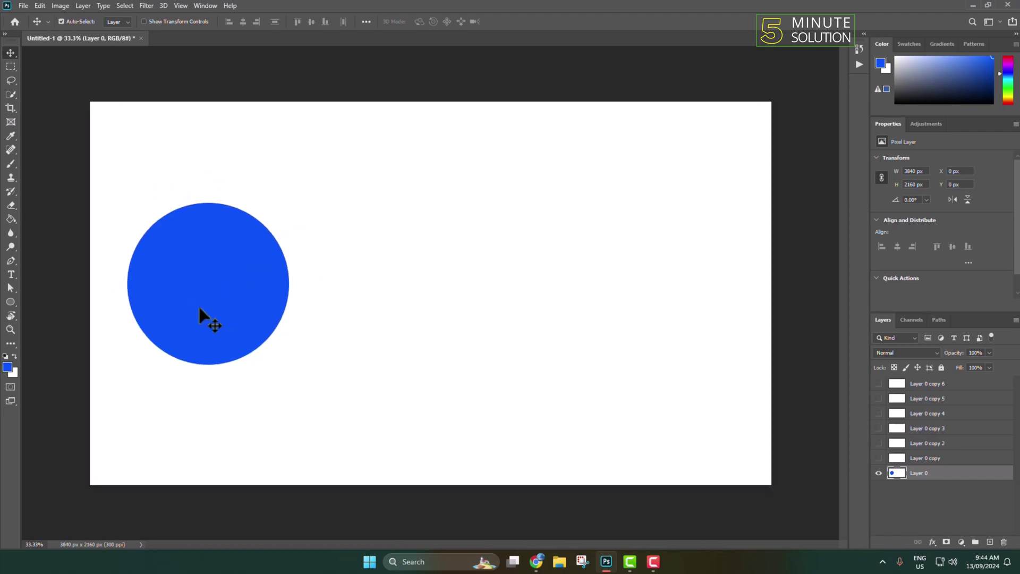
- Hide Layer 0, then make Layer 0 copy active and visible
left_click(878, 472)
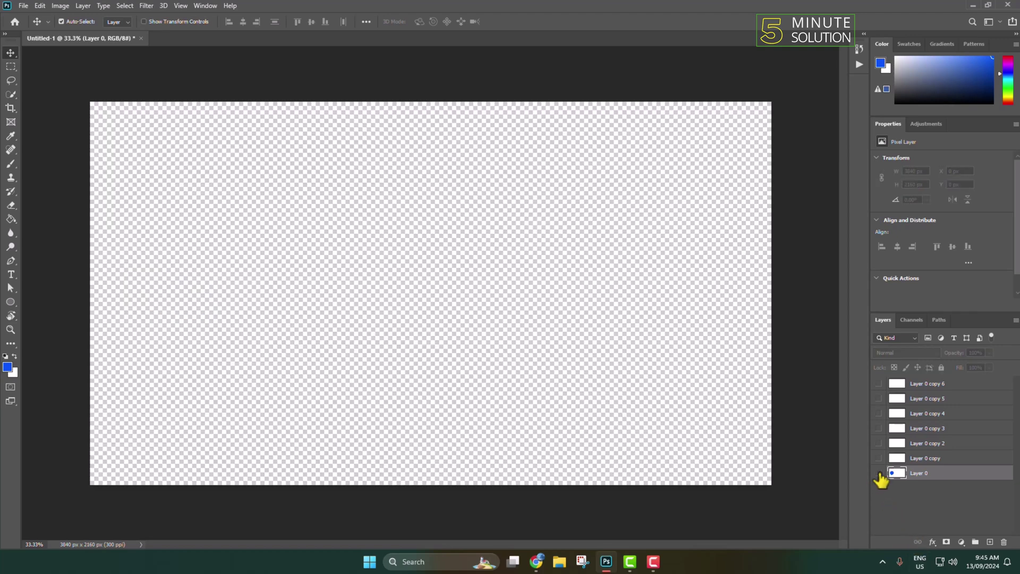
left_click(922, 460)
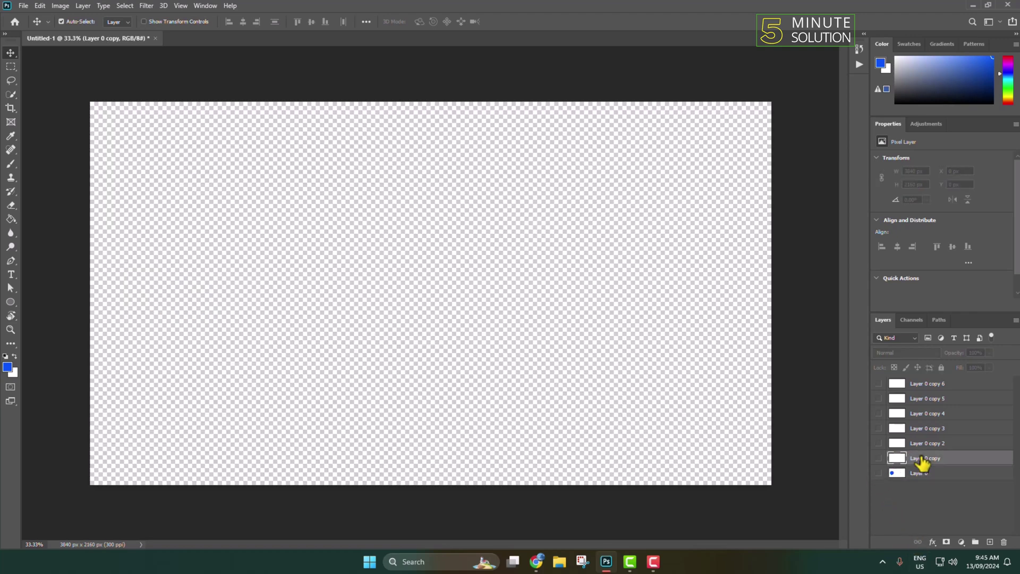
left_click(878, 458)
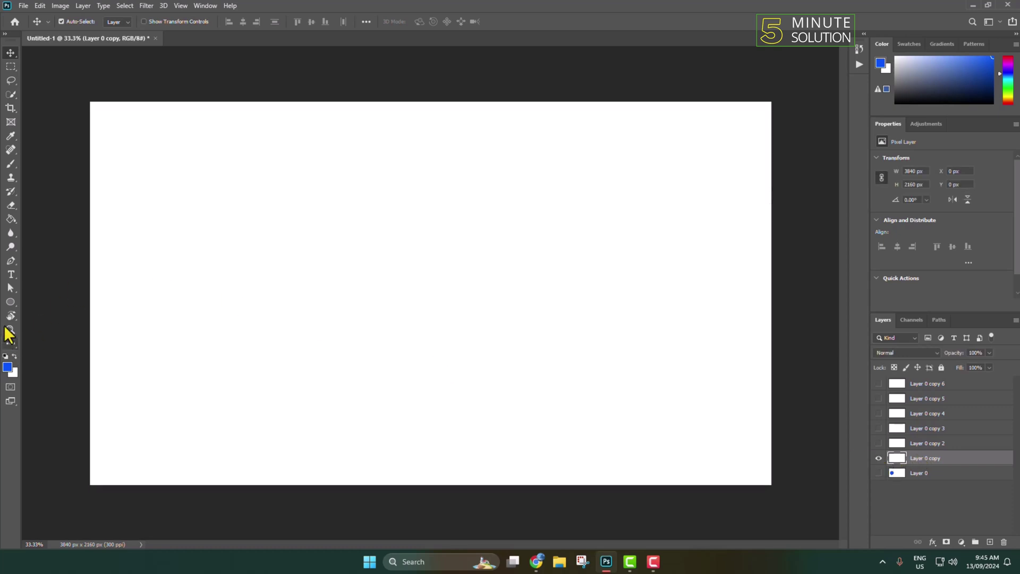
- Draw an 816 px circle near the top-left and fill it with blue, then deselect
left_click(10, 301)
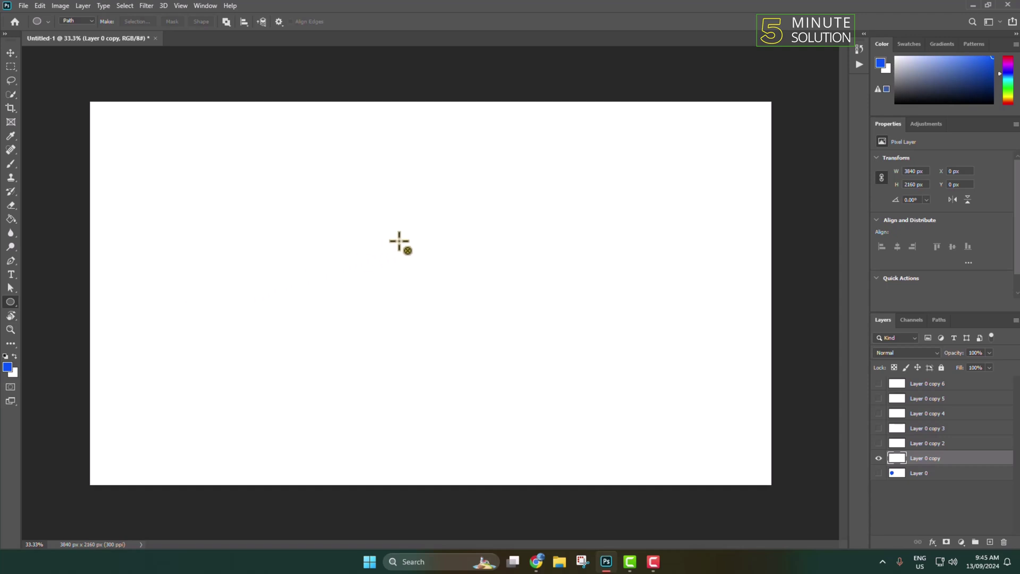
left_click_drag(201, 142, 425, 273)
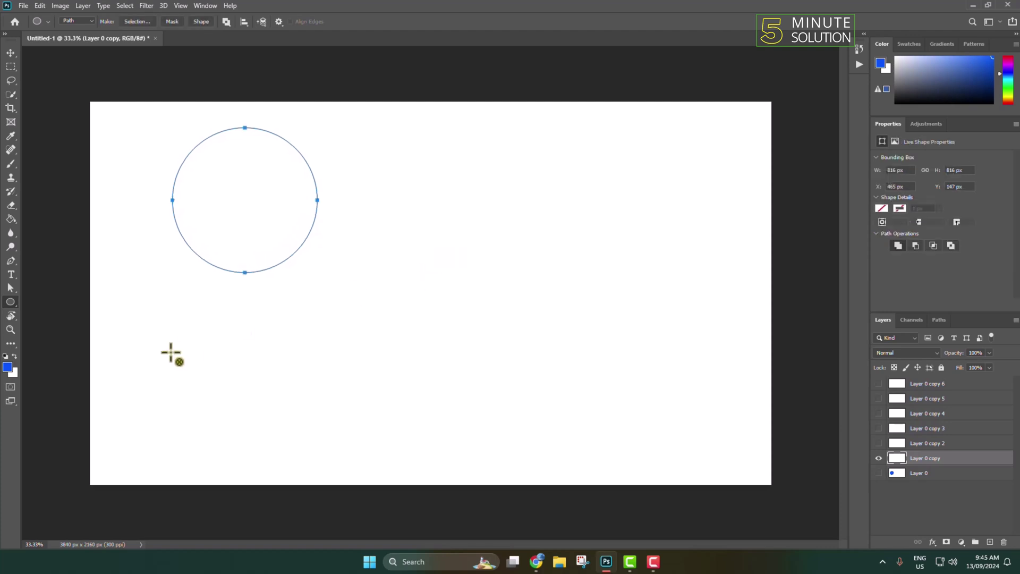
key("ctrl+Return")
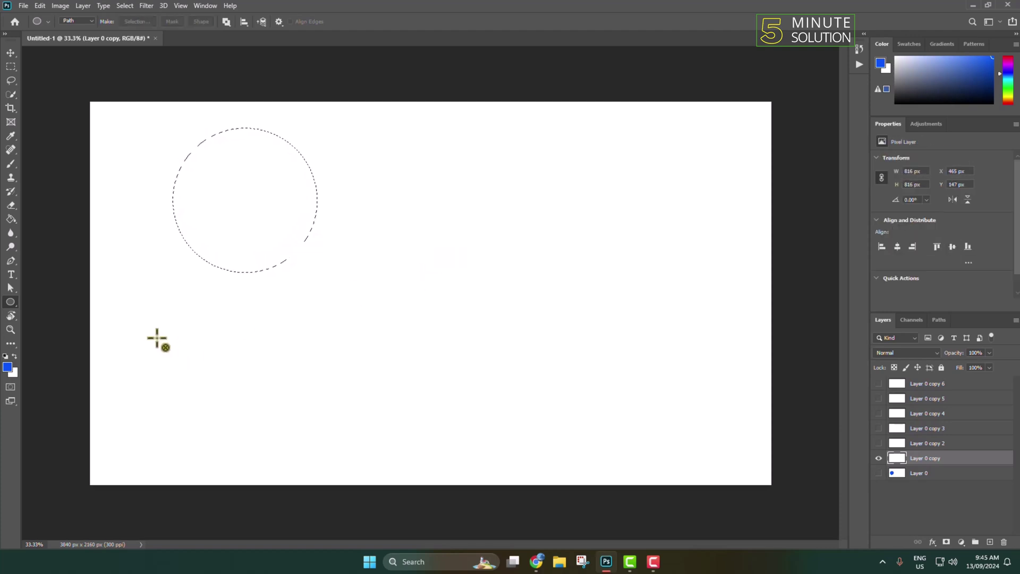
left_click(11, 218)
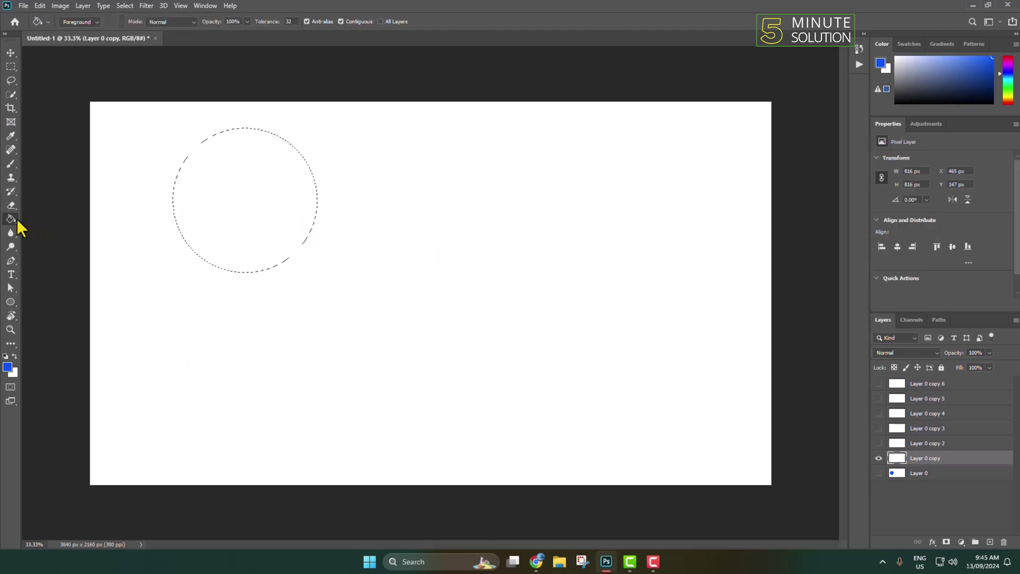
left_click(256, 209)
key("ctrl+d")
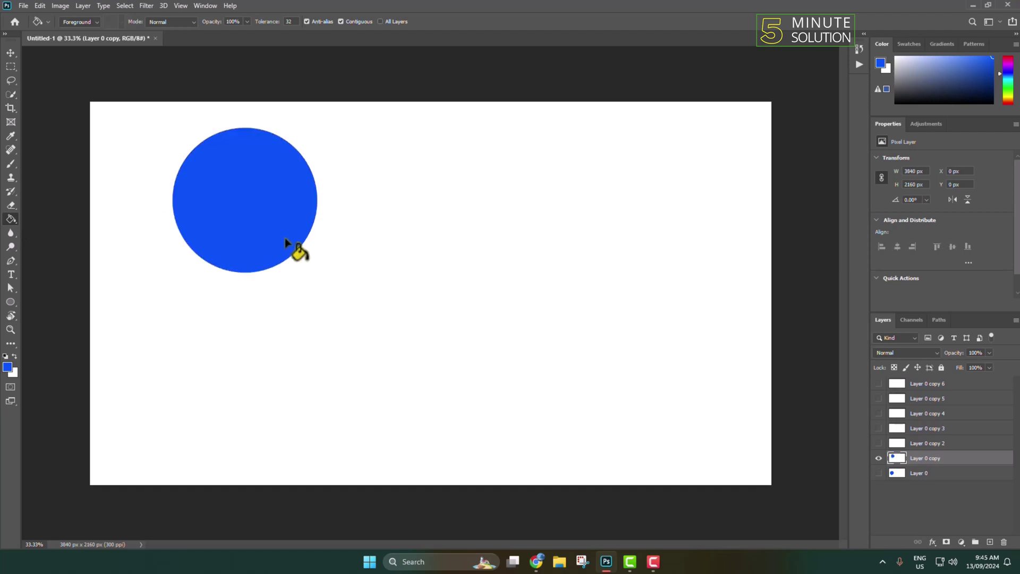
key("v")
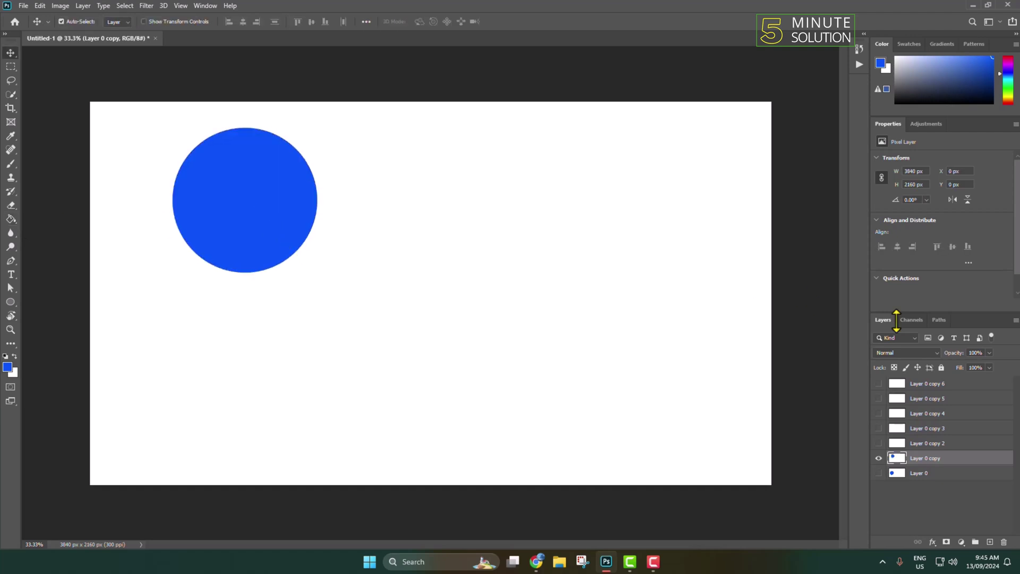
- Hide Layer 0 copy and make Layer 0 copy 2 active and visible
left_click(878, 458)
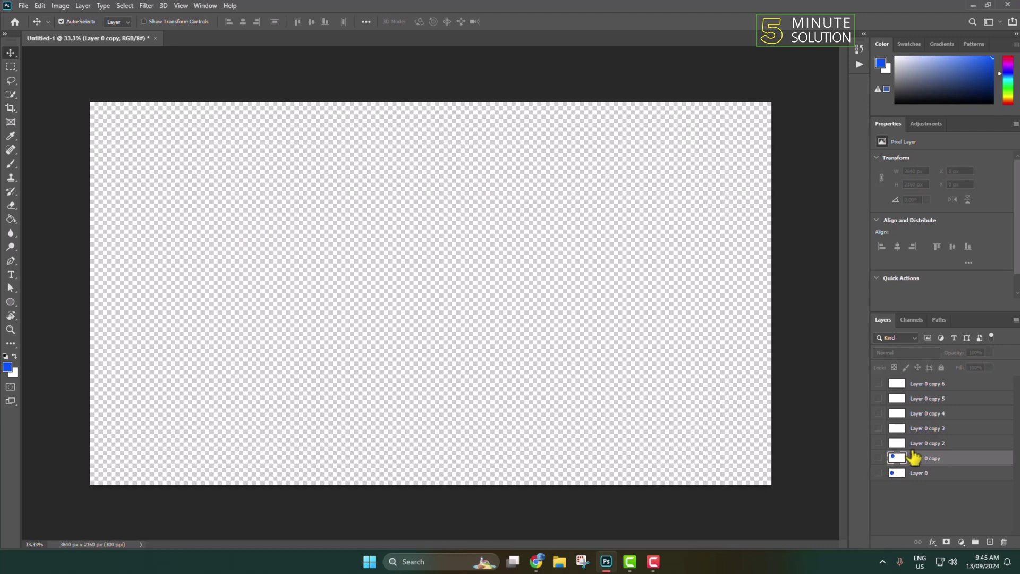
left_click(922, 446)
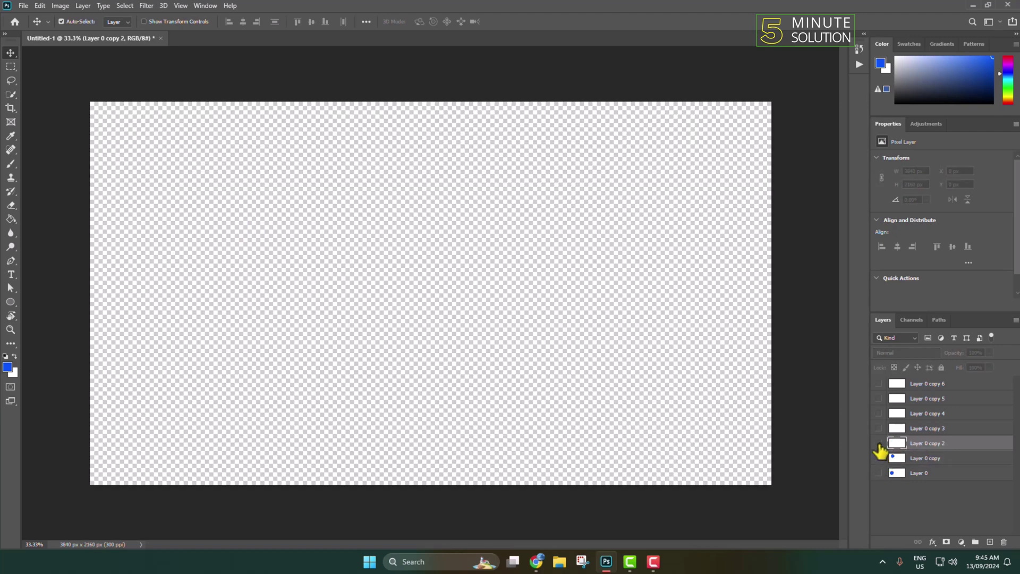
left_click(879, 443)
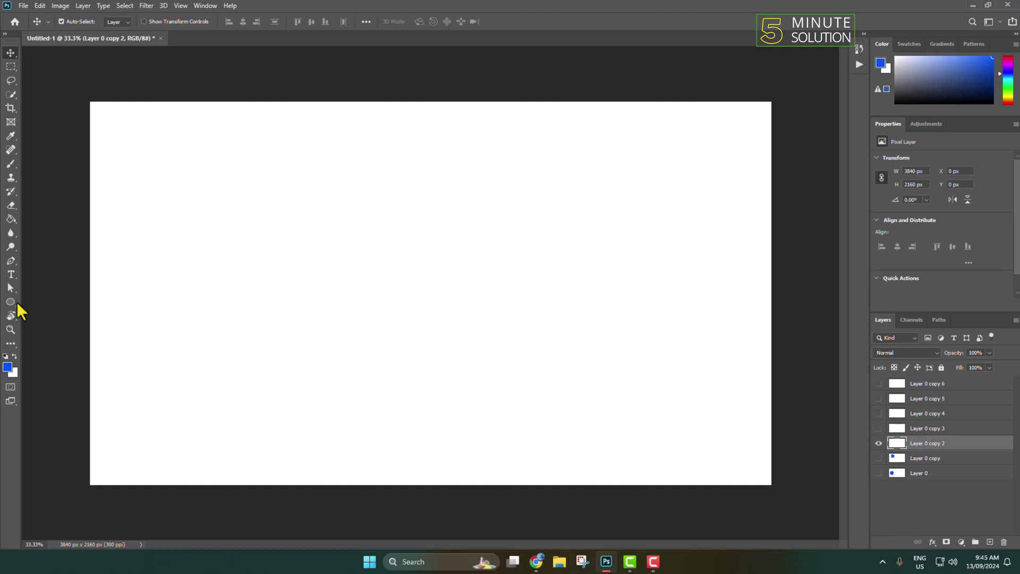
- Draw a roughly 1032 px circle right of centre near the top and fill it solid blue
left_click(11, 302)
left_click_drag(452, 139, 707, 325)
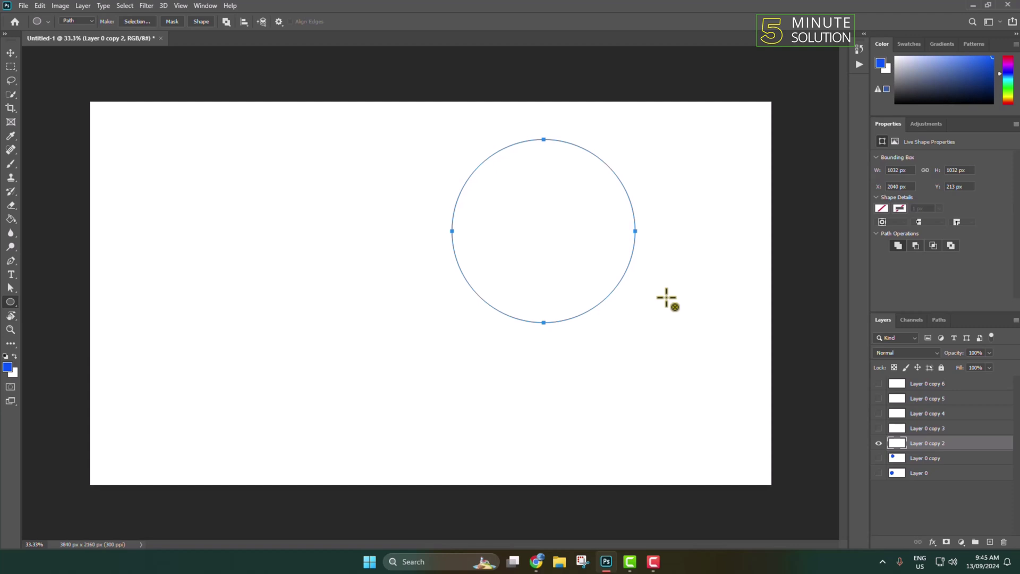
key("ctrl+Return")
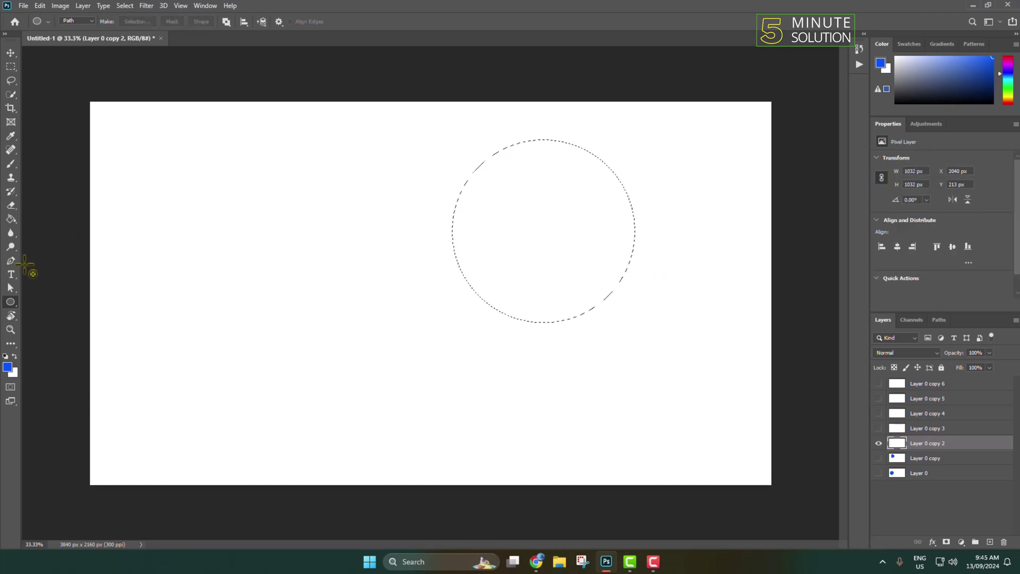
left_click(9, 218)
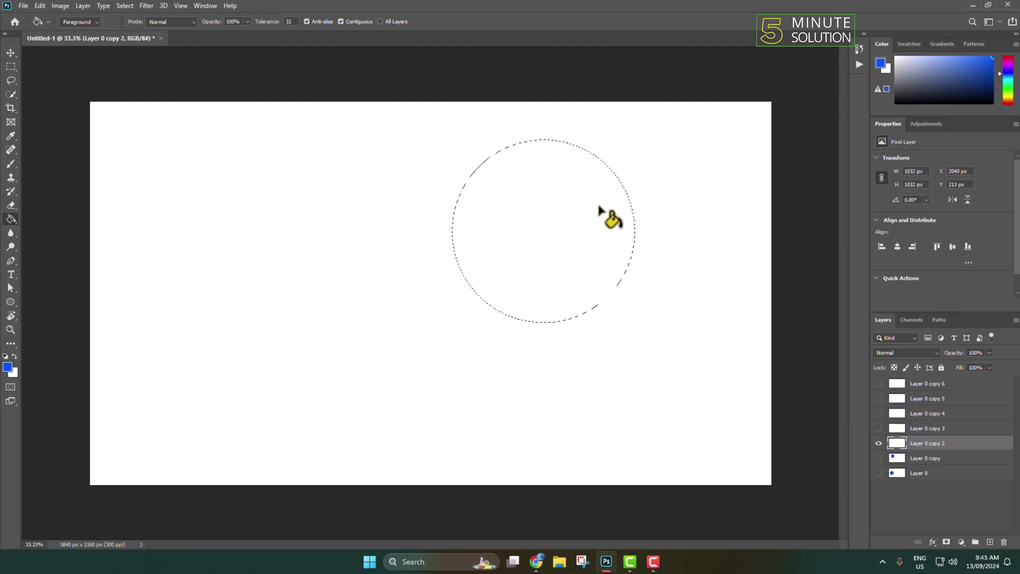
left_click(517, 210)
key("ctrl+d")
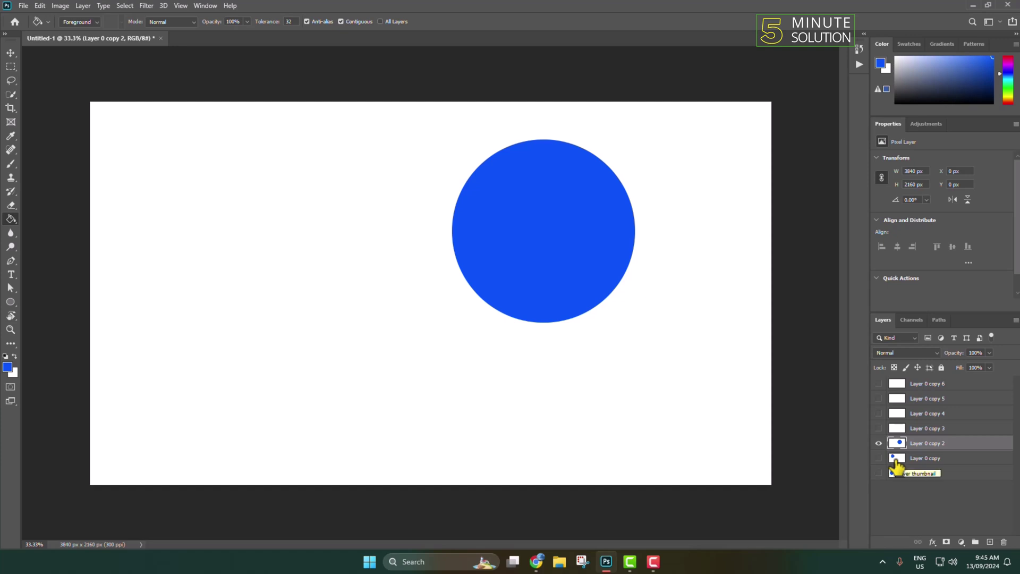
- On Layer 0 copy 3, paint a blue circle at the lower right of the canvas
left_click(877, 442)
key("alt+bracketright")
left_click(877, 428)
key("u")
left_click_drag(580, 327, 728, 477)
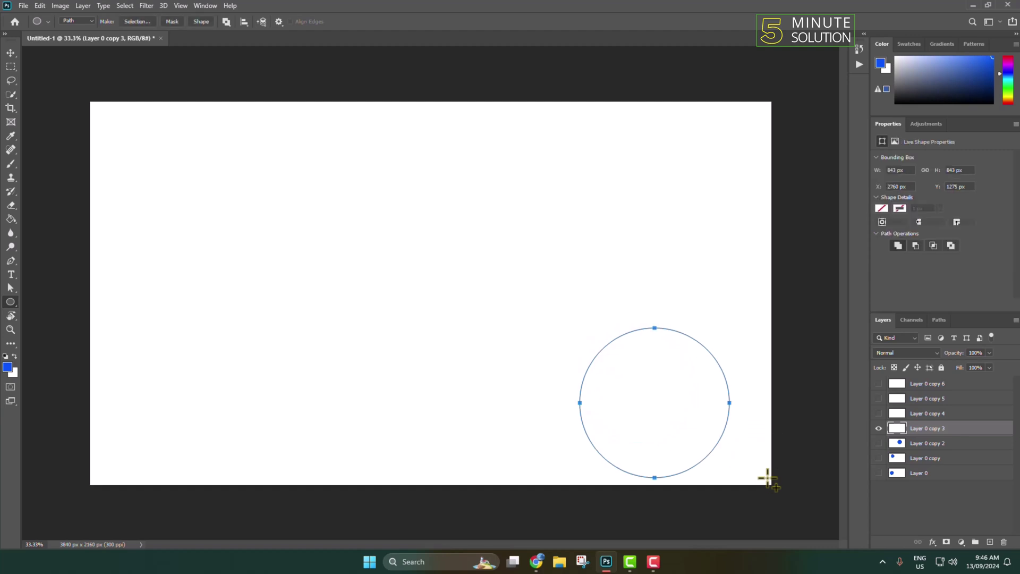
key("ctrl+Return")
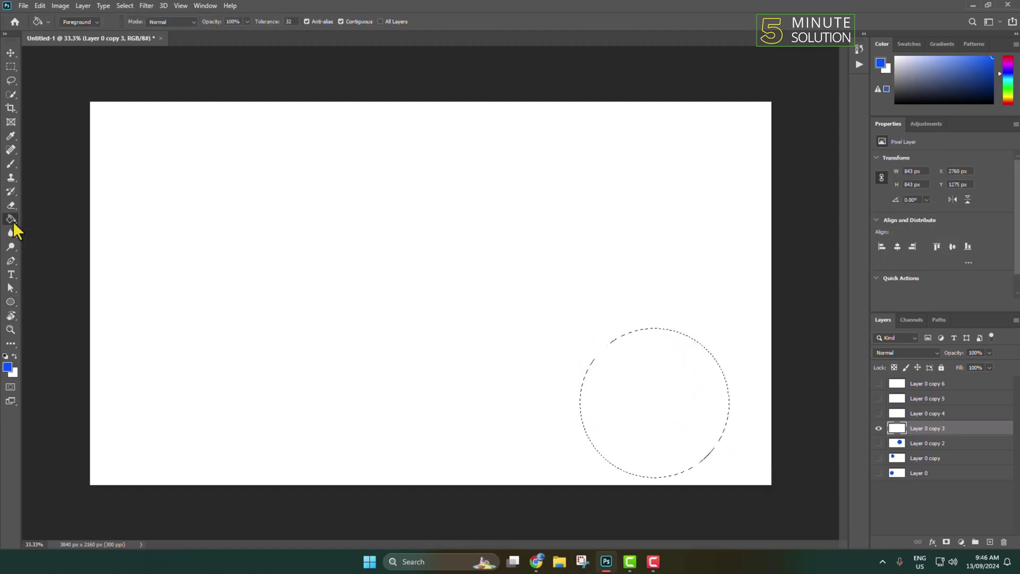
left_click(11, 218)
left_click(675, 398)
key("ctrl+d")
- On Layer 0 copy 4, paint a blue circle near the bottom centre
left_click(878, 428)
left_click(929, 413)
left_click(878, 413)
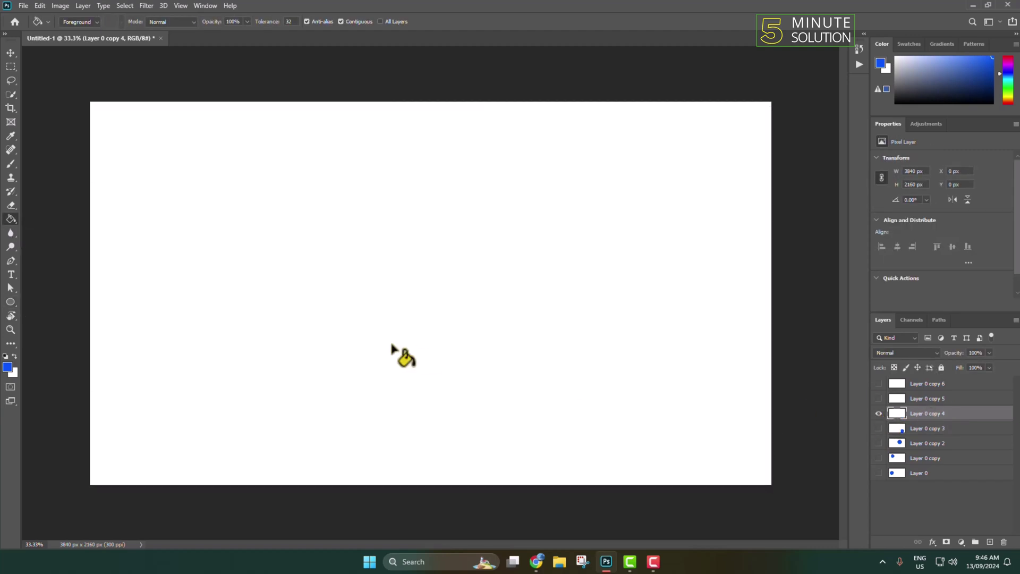
left_click(10, 301)
left_click_drag(382, 253, 614, 432)
key("g")
key("ctrl+Return")
left_click(486, 319)
key("ctrl+d")
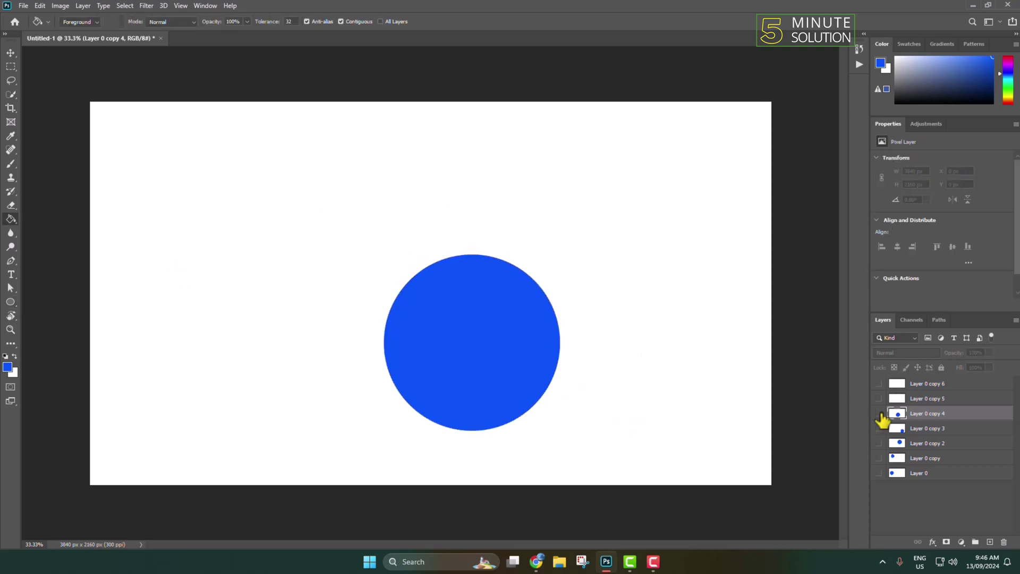
- On Layer 0 copy 5, paint a blue circle at the top-left of the canvas
left_click(878, 414)
left_click(926, 398)
left_click(877, 398)
left_click(10, 301)
left_click_drag(117, 114, 284, 282)
key("ctrl+Return")
key("g")
left_click(258, 218)
key("ctrl+d")
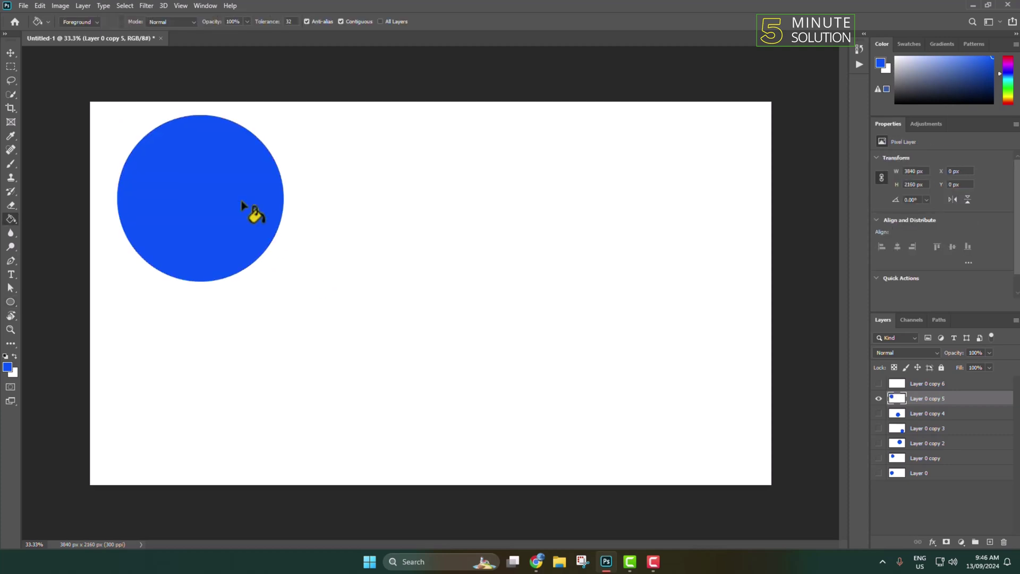
- On Layer 0 copy 6, paint a blue circle at the top-right of the canvas
left_click(878, 399)
left_click(927, 383)
left_click(878, 383)
left_click(10, 301)
mouse_move(618, 115)
left_mouse_down()
mouse_move(813, 287)
mouse_move(758, 296)
left_mouse_up()
key("ctrl+Return")
key("g")
left_click(697, 192)
key("ctrl+d")
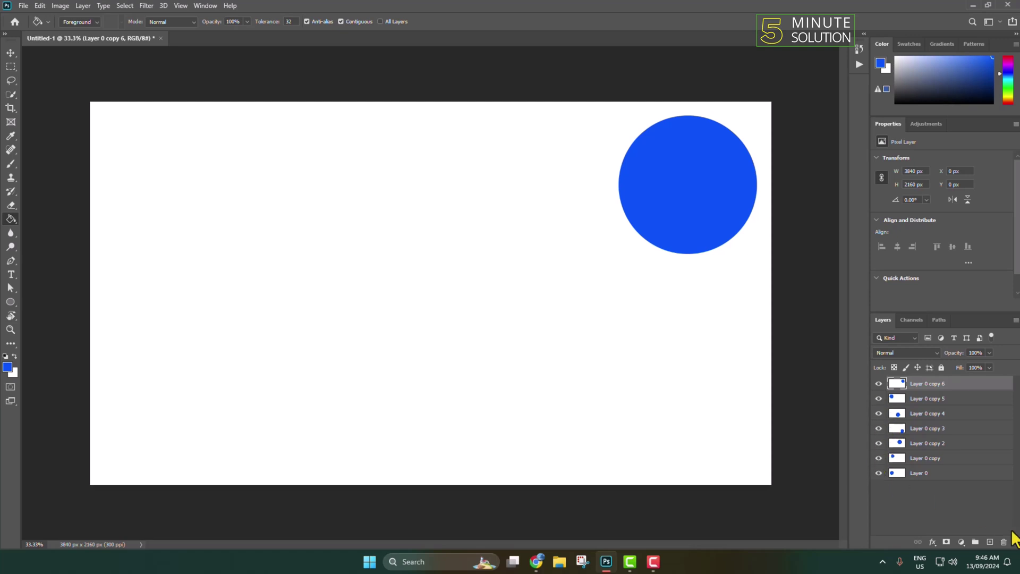
- Show the Timeline panel via Window and create a Frame Animation timeline
left_click(204, 6)
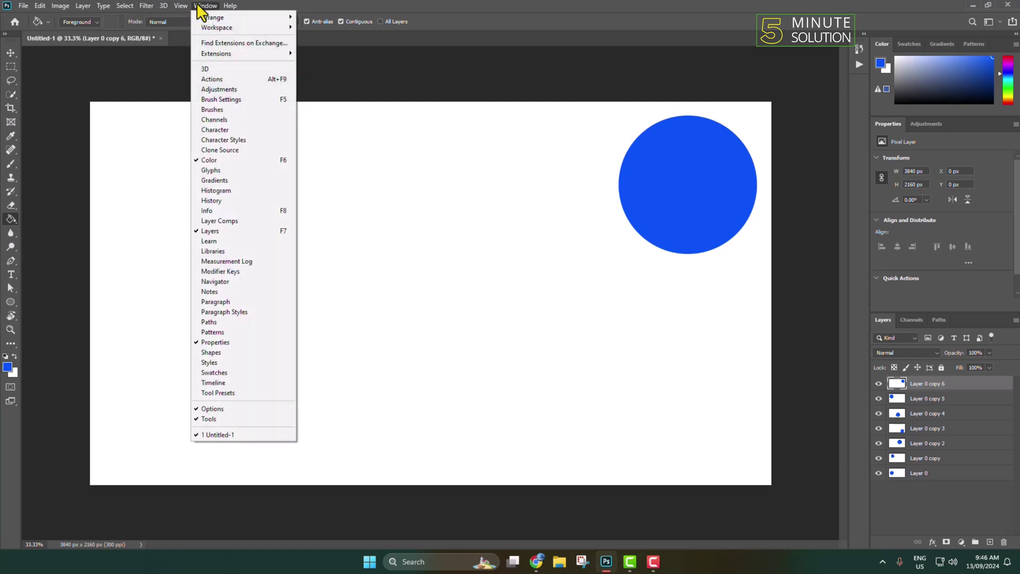
left_click(220, 384)
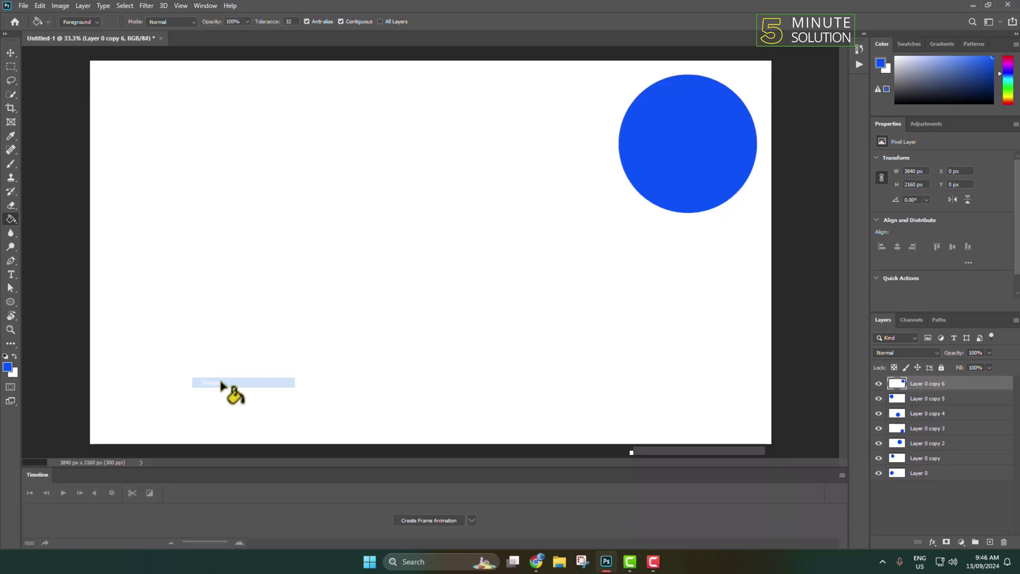
left_click(472, 521)
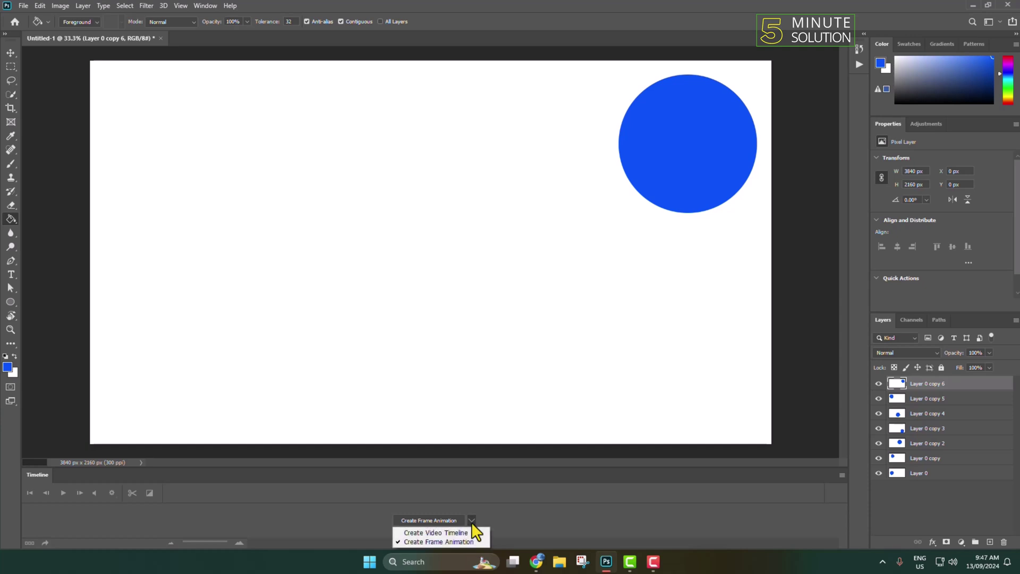
left_click(444, 542)
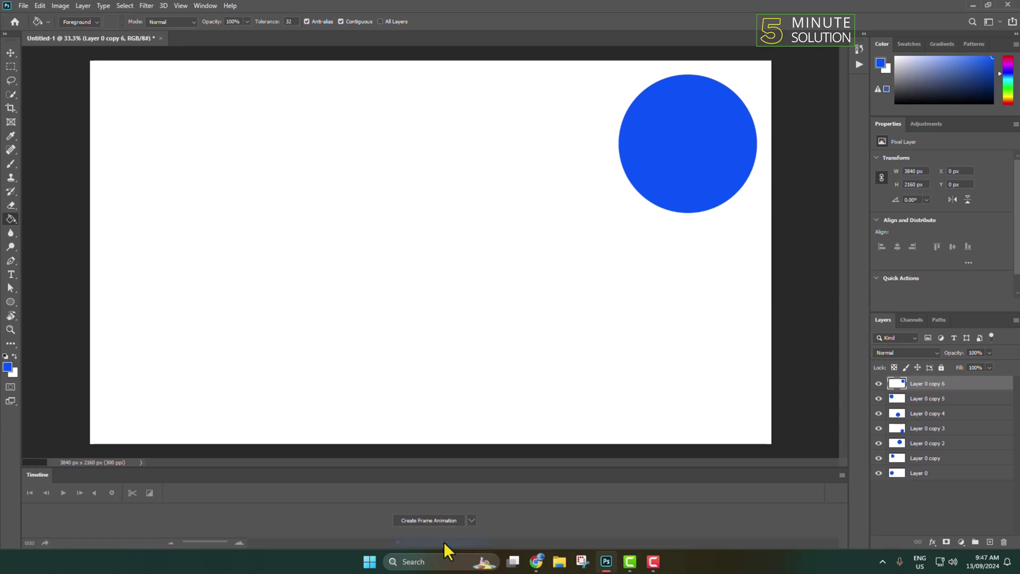
left_click(420, 520)
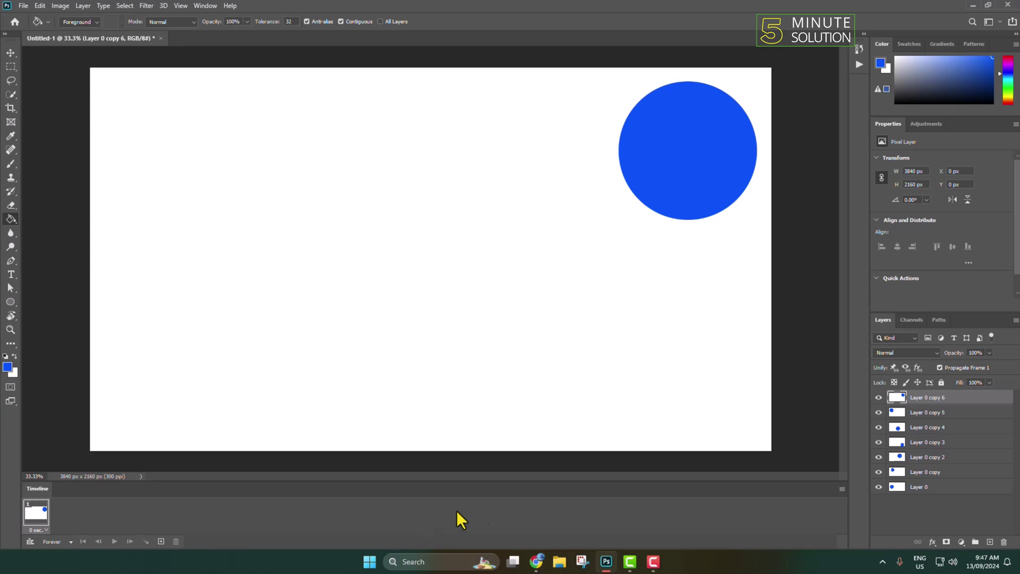
- Use Make Frames From Layers to get seven frames, then play and stop a preview
left_click(841, 489)
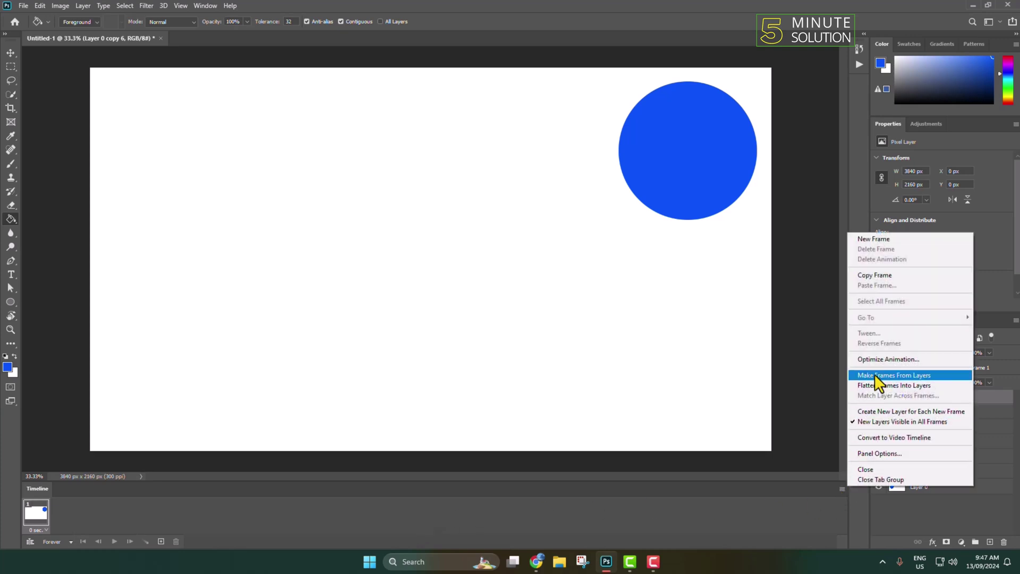
left_click(877, 376)
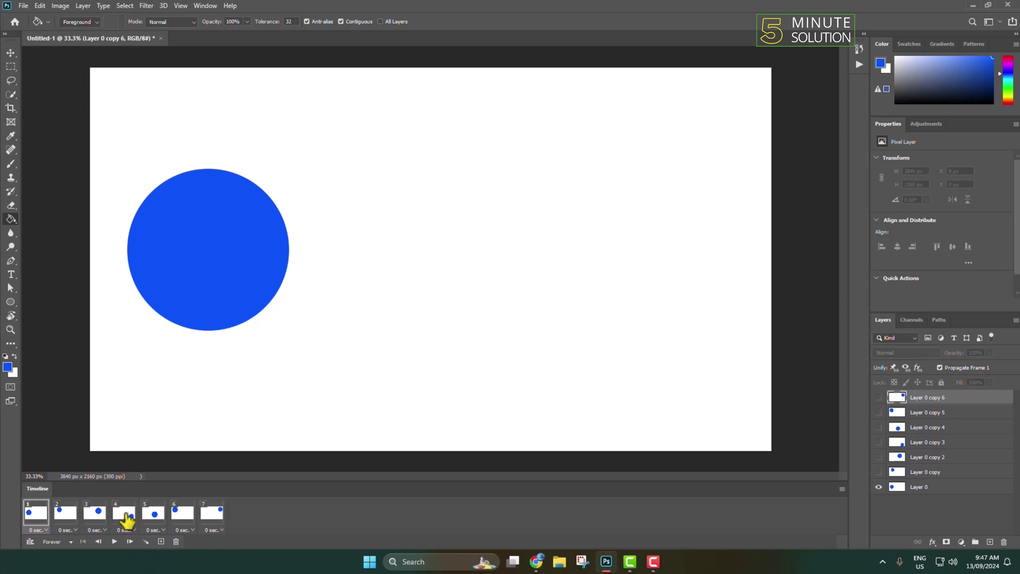
left_click(114, 542)
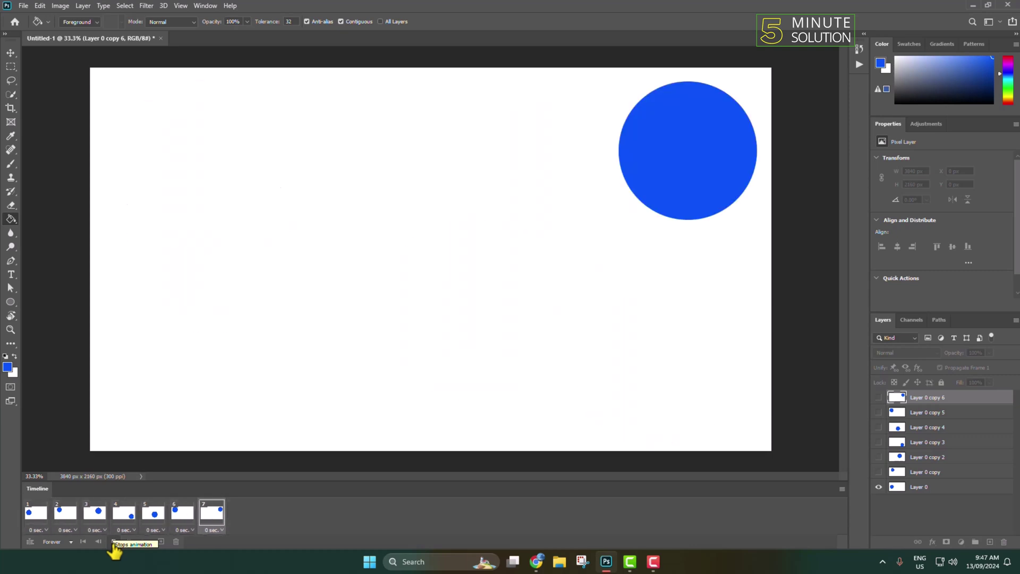
left_click(114, 542)
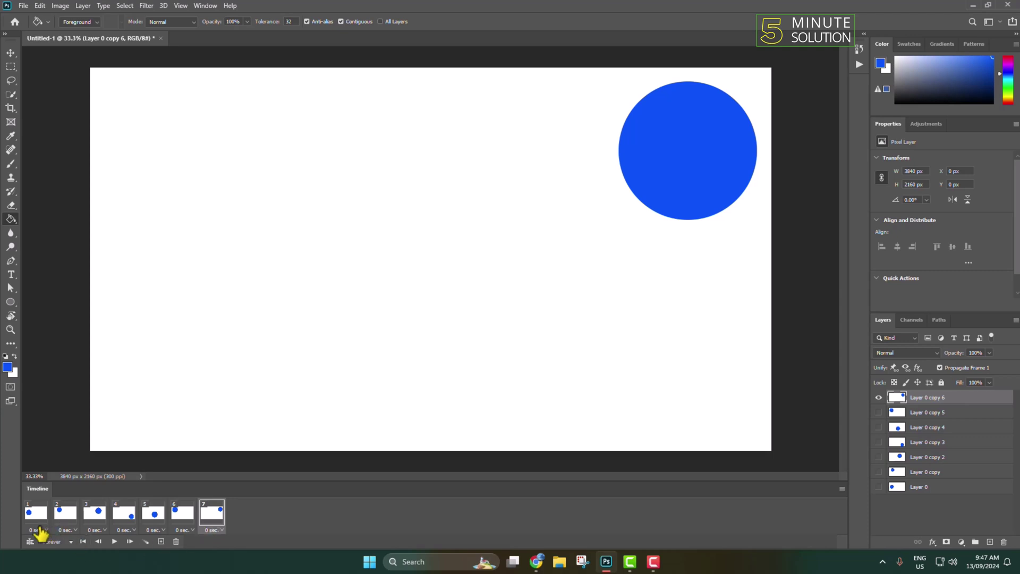
- Set the delay of frames 1 to 4 to 0.2 seconds each
left_click(39, 529)
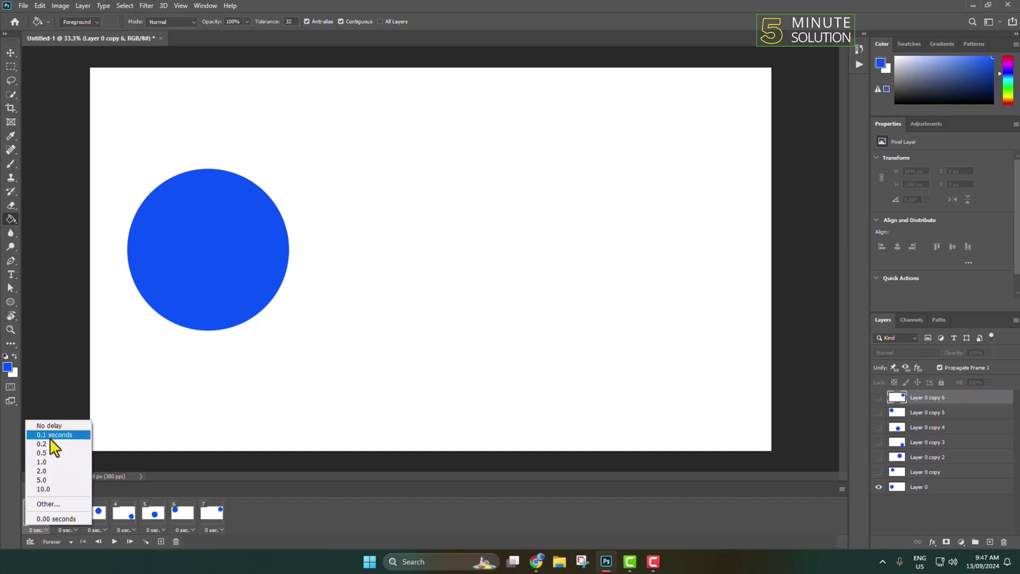
left_click(53, 446)
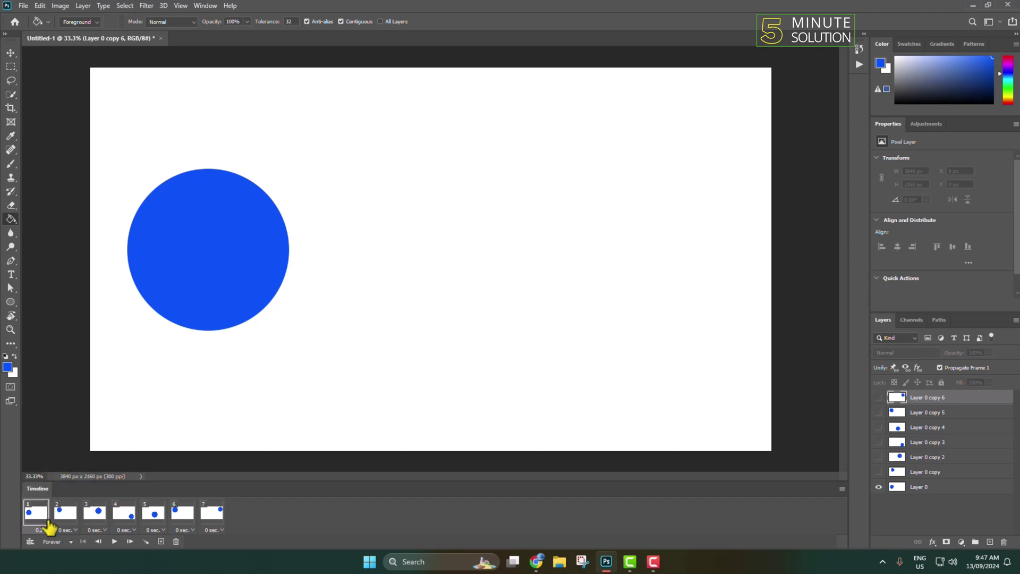
left_click(66, 530)
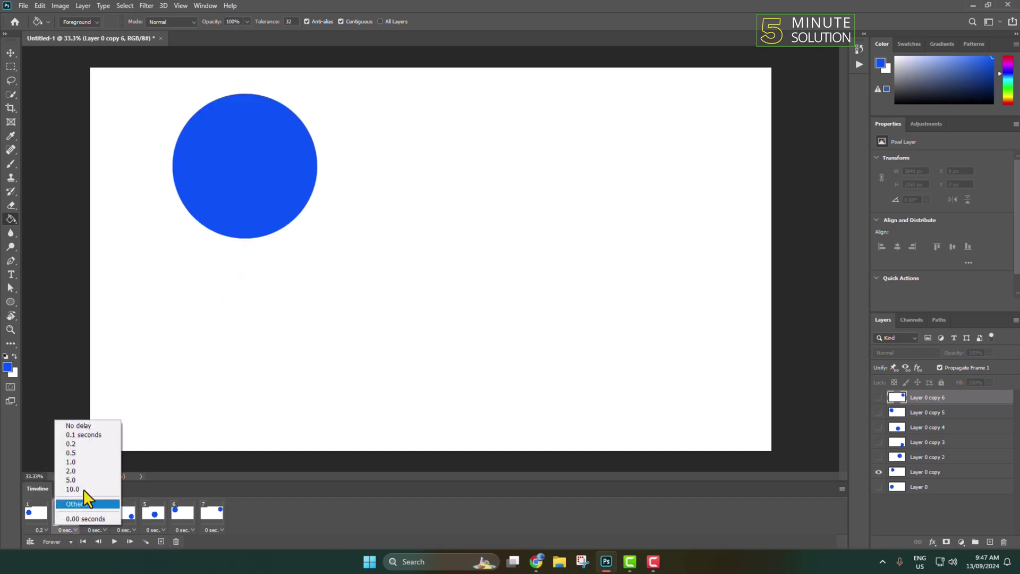
left_click(80, 444)
left_click(98, 530)
left_click(98, 444)
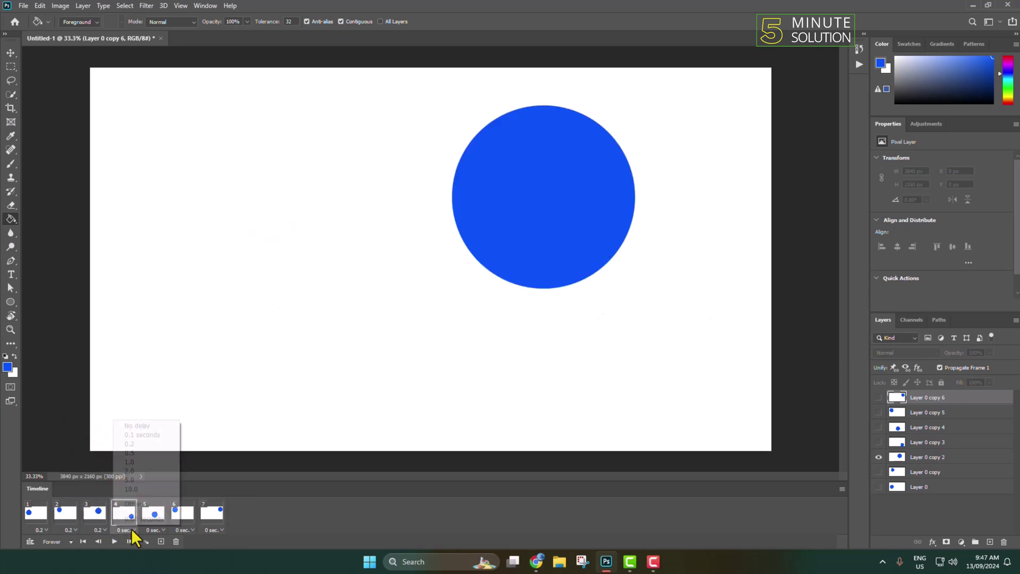
left_click(126, 530)
left_click(128, 444)
- Set frames 5 to 7 to 0.2 seconds and the looping option to Forever
left_click(155, 530)
left_click(160, 444)
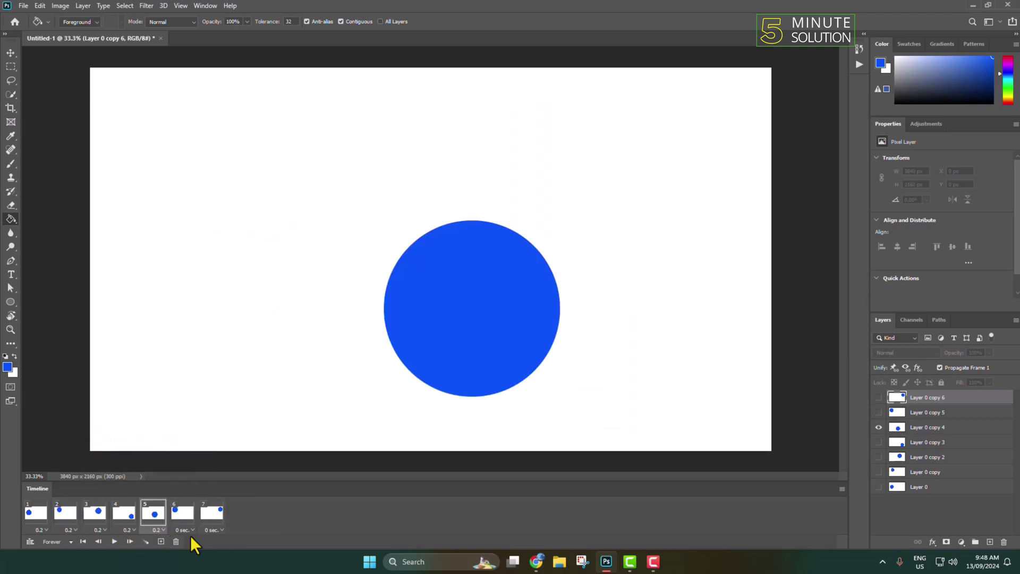
left_click(184, 530)
left_click(187, 444)
left_click(213, 530)
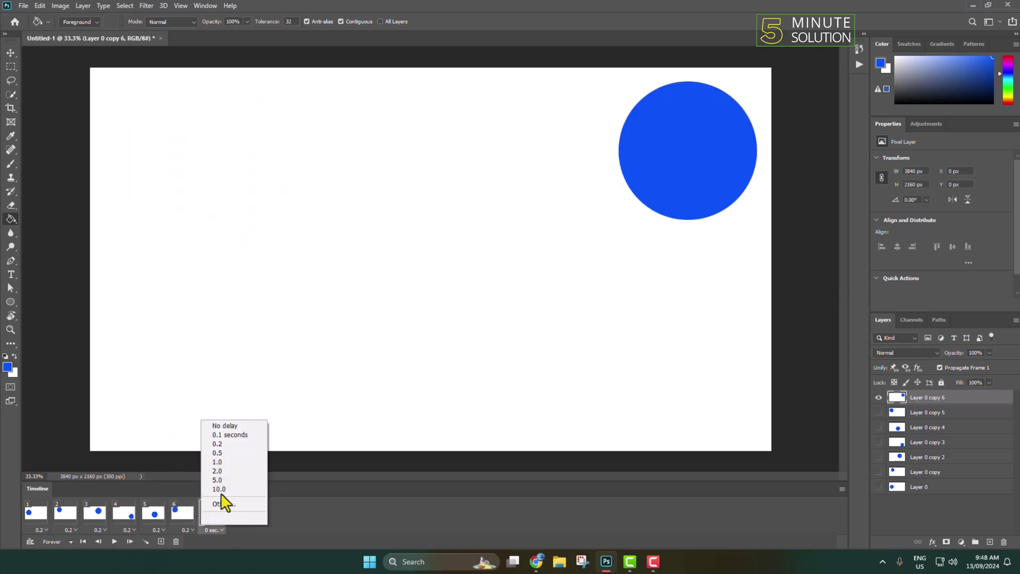
left_click(221, 445)
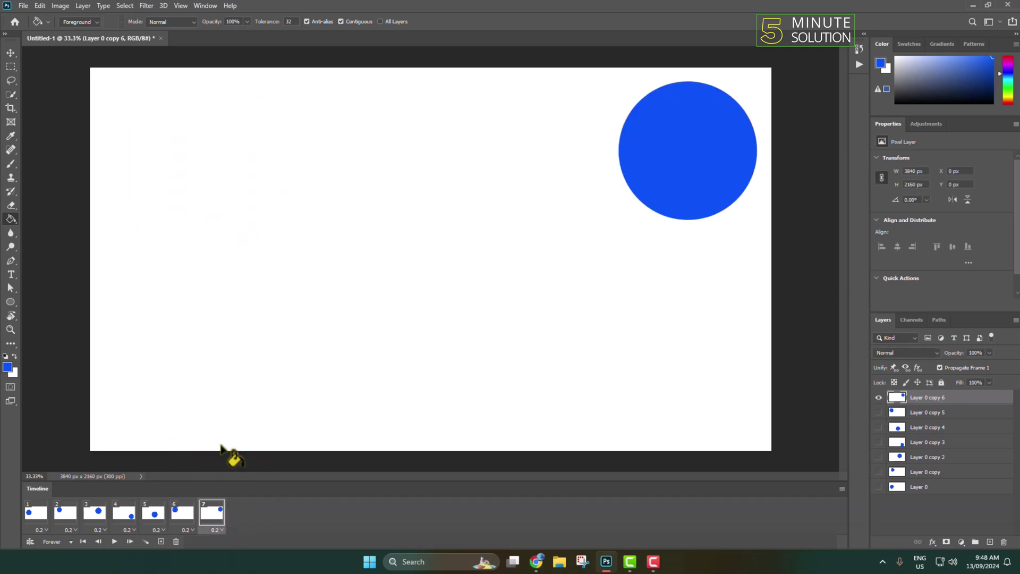
left_click(47, 542)
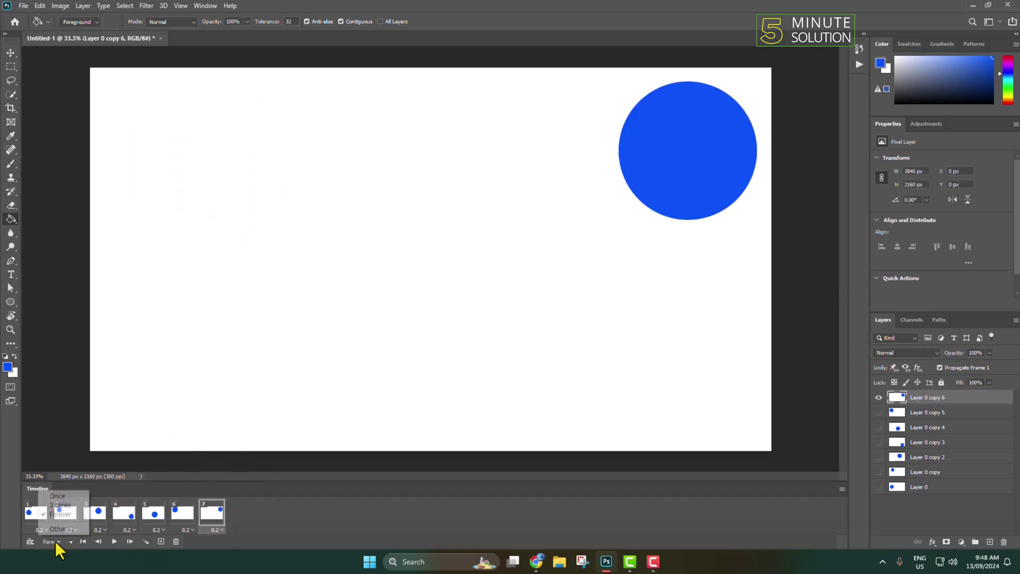
left_click(62, 514)
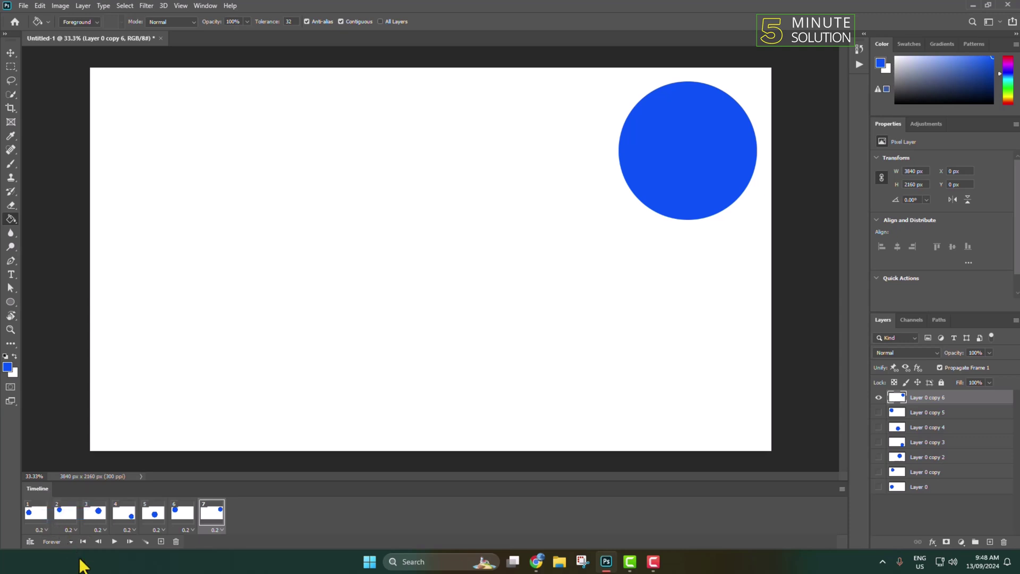
- Play and stop the looping preview, then bring up File > Export
left_click(114, 541)
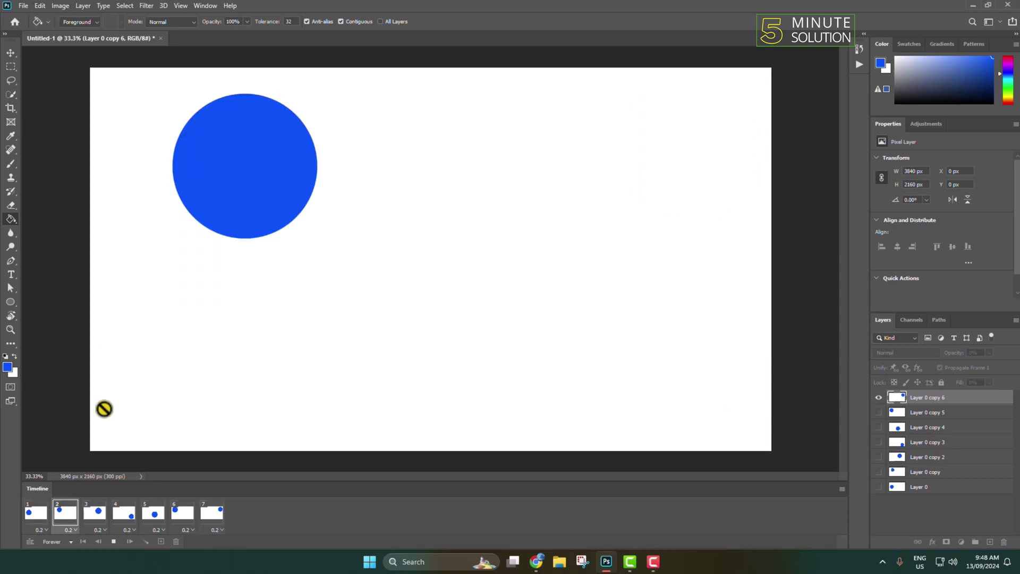
left_click(113, 542)
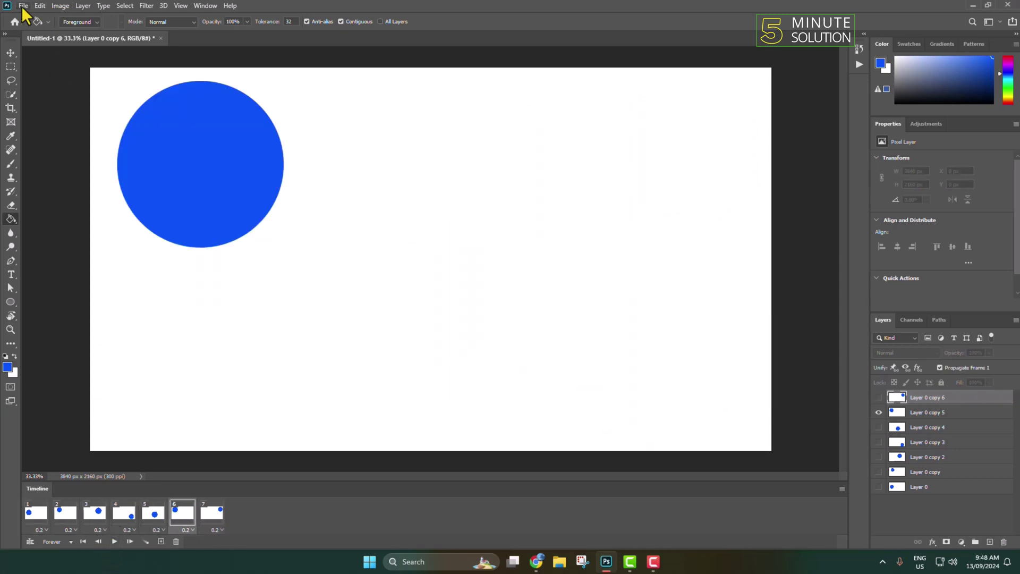
left_click(23, 7)
mouse_move(147, 162)
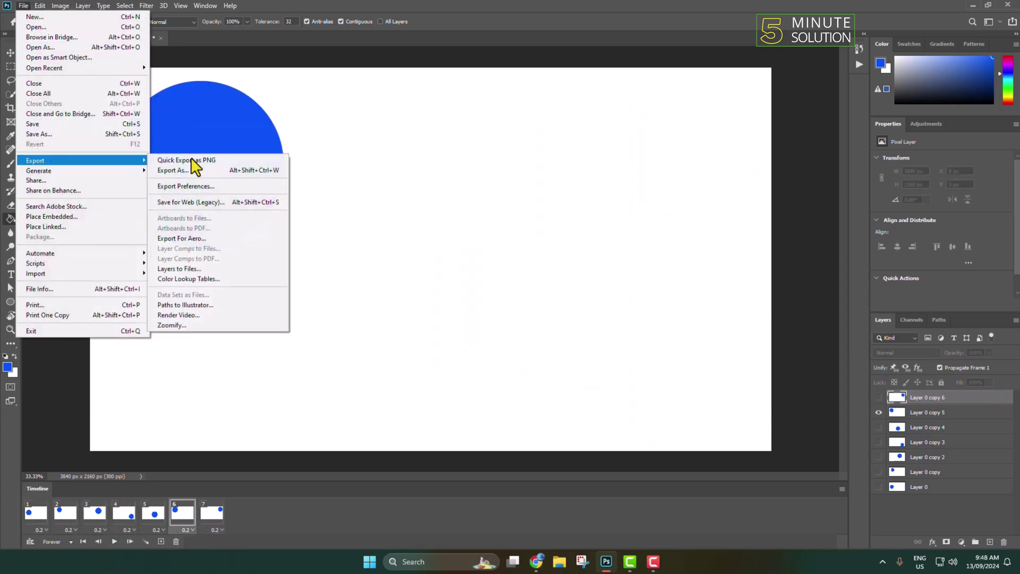
- Export through Save for Web (Legacy) with the GIF 32 Dithered preset as sdfsdf.gif in Downloads
left_click(196, 203)
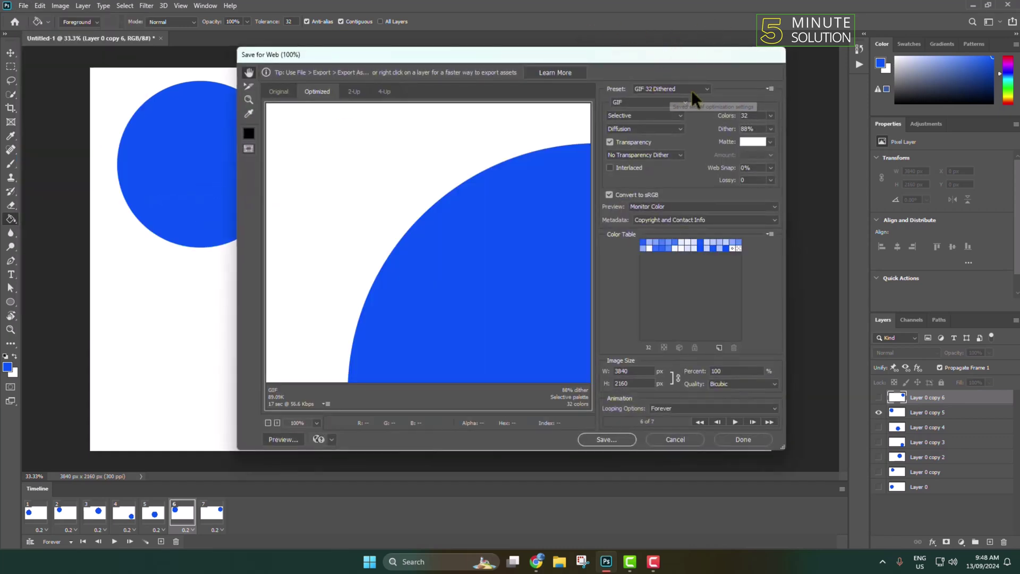
left_click(707, 90)
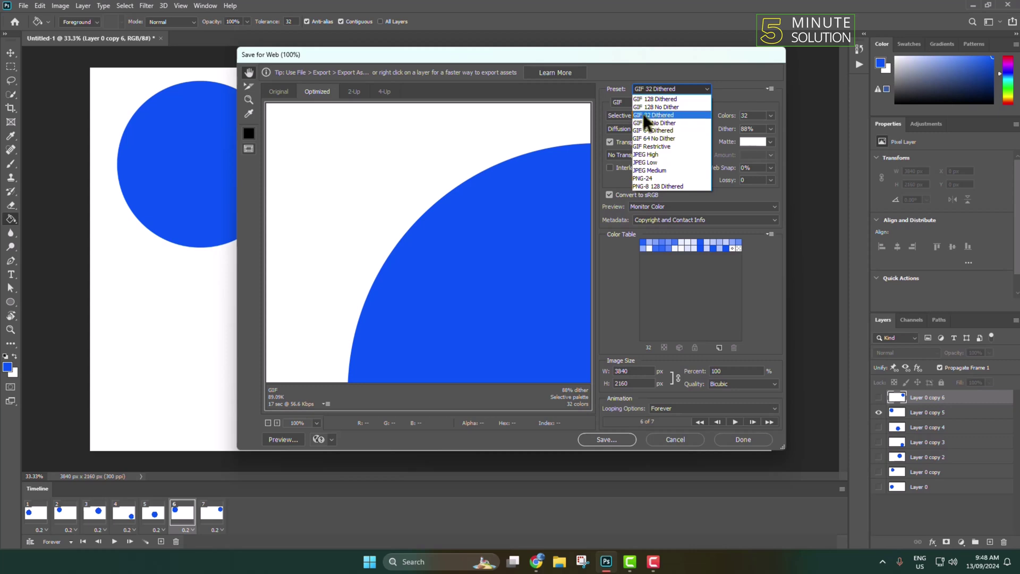
left_click(657, 115)
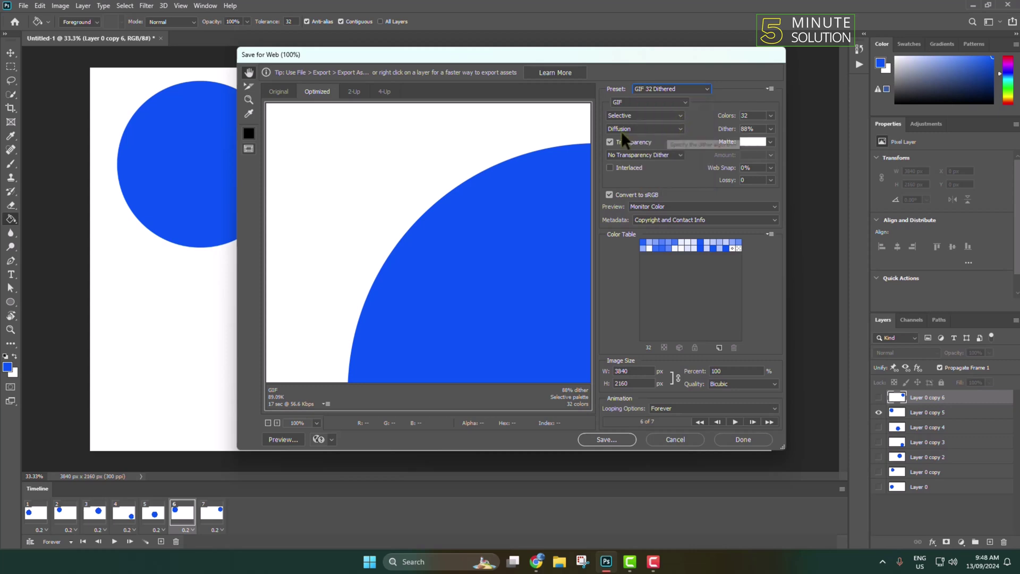
left_click(641, 103)
left_click(624, 109)
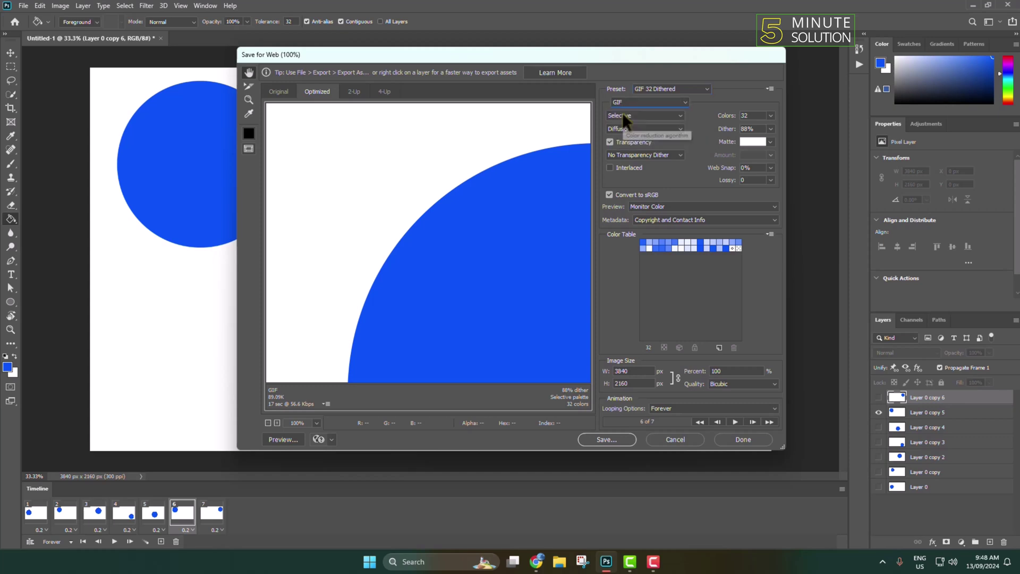
left_click(596, 440)
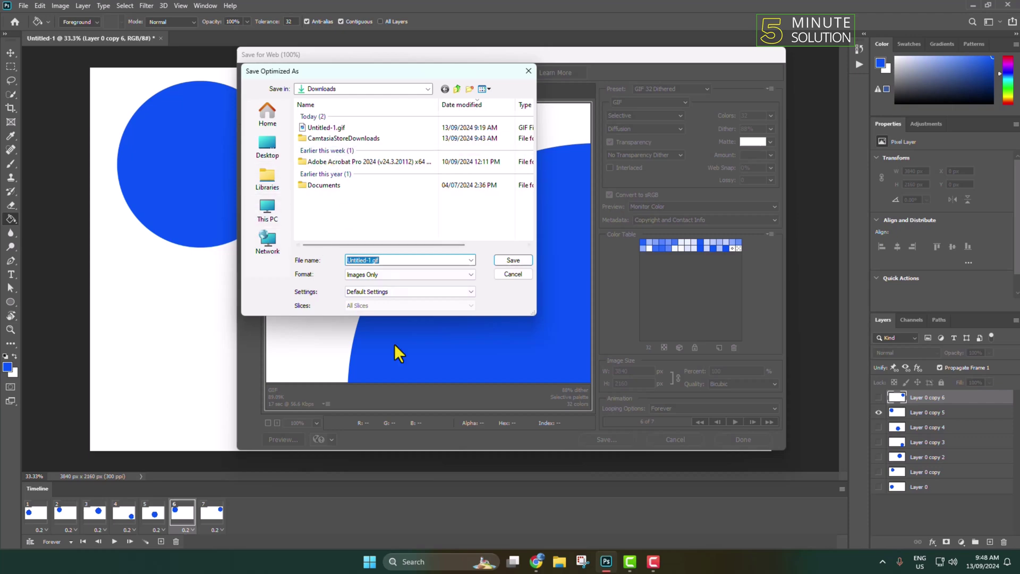
left_click(509, 261)
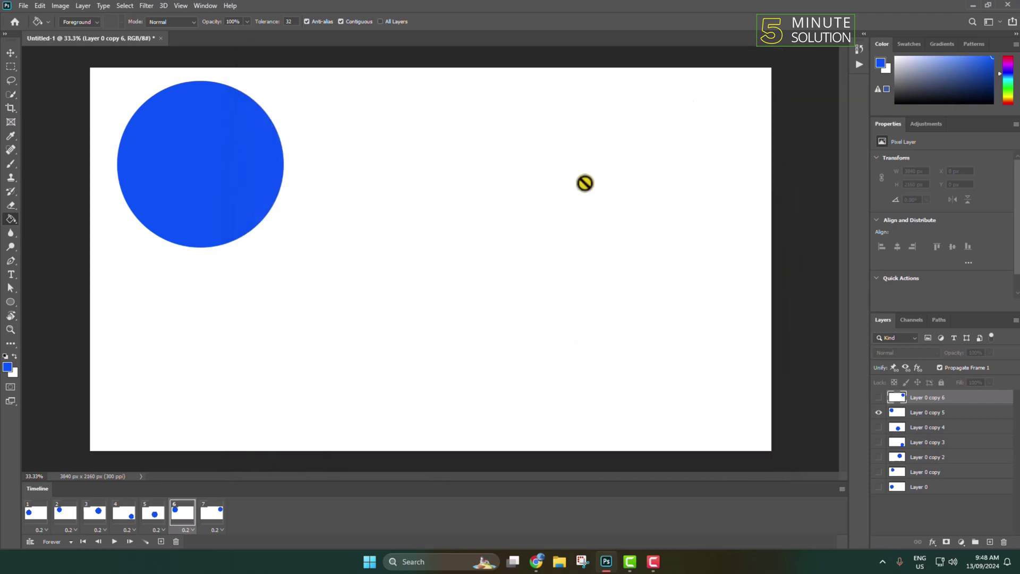
- Minimise Photoshop and open sdfsdf.gif from File Explorer's Downloads folder in the image viewer
left_click(971, 5)
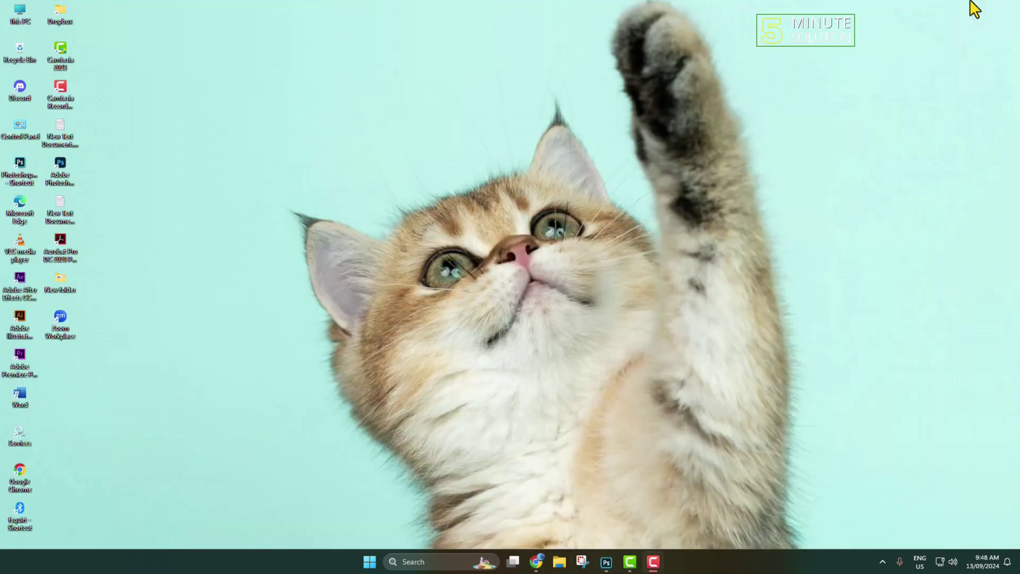
left_click(558, 562)
left_click(439, 273)
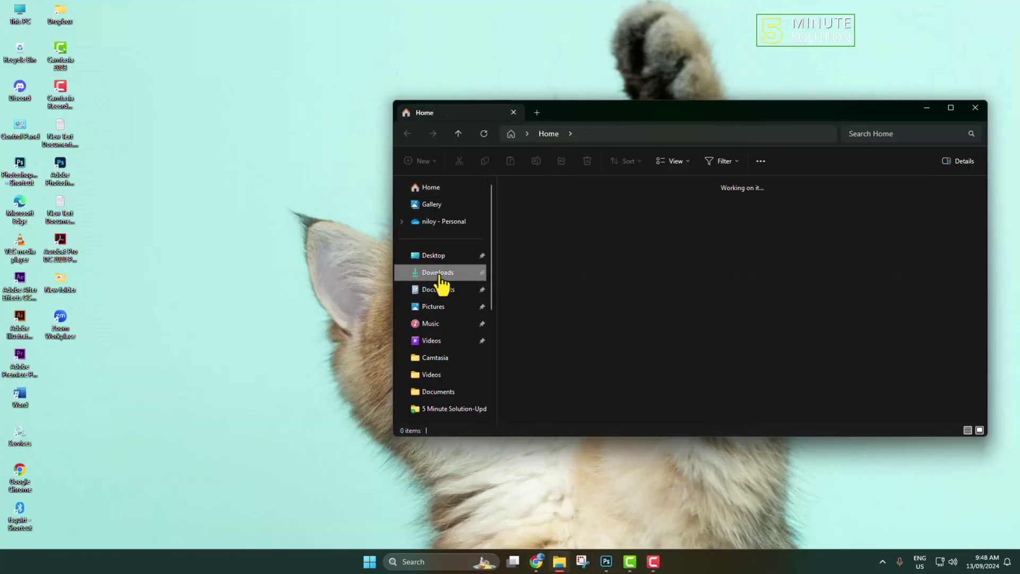
double_click(528, 248)
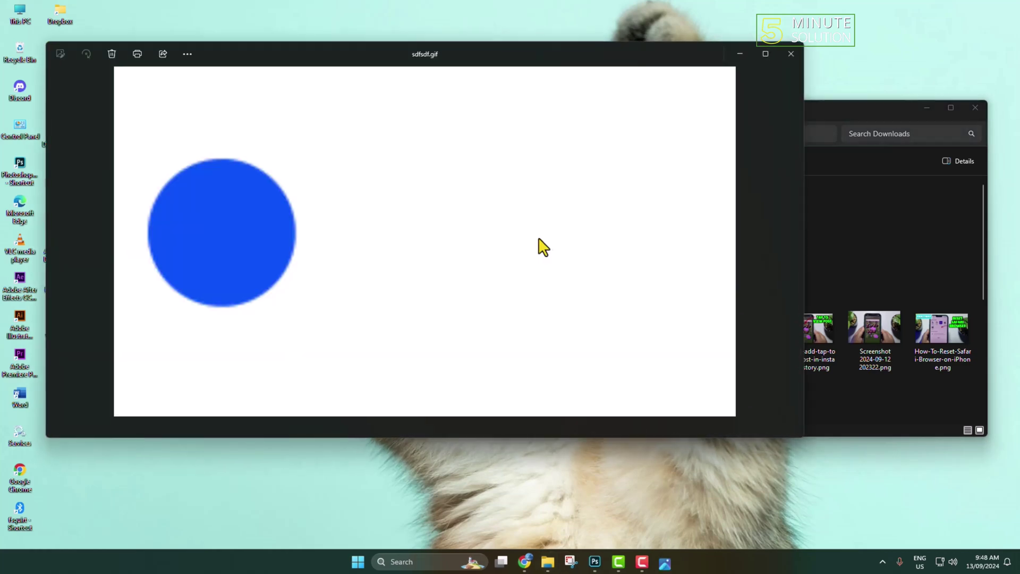